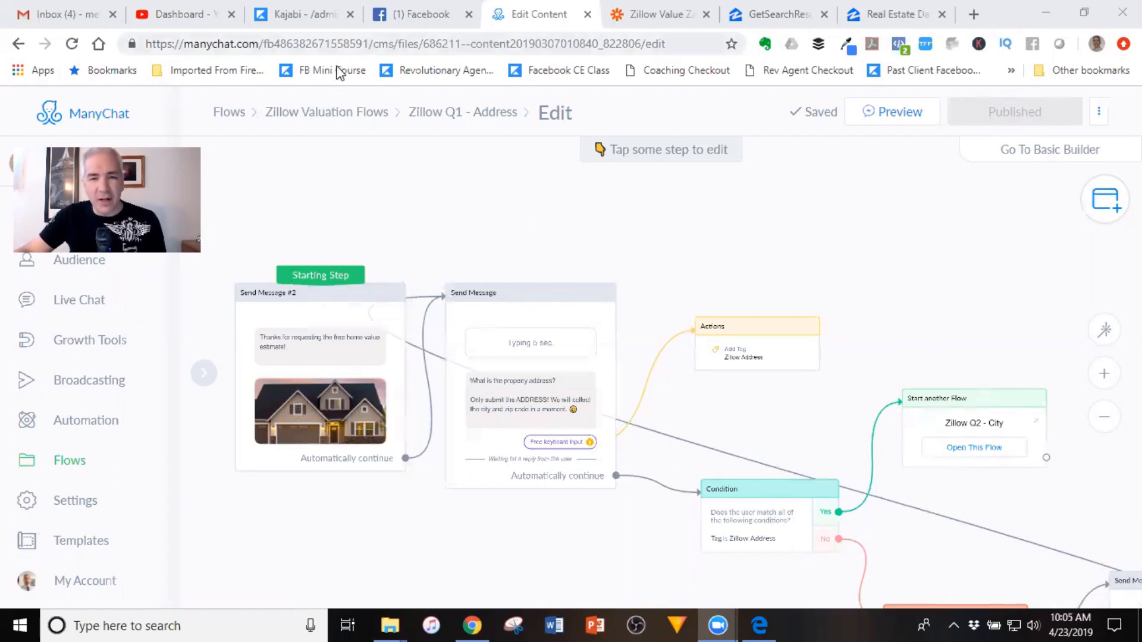
Step: Examine the opening message, the property address question and the Zillow Address tag action in the Zillow Q1 - Address flow
scroll(422, 227, up, 5)
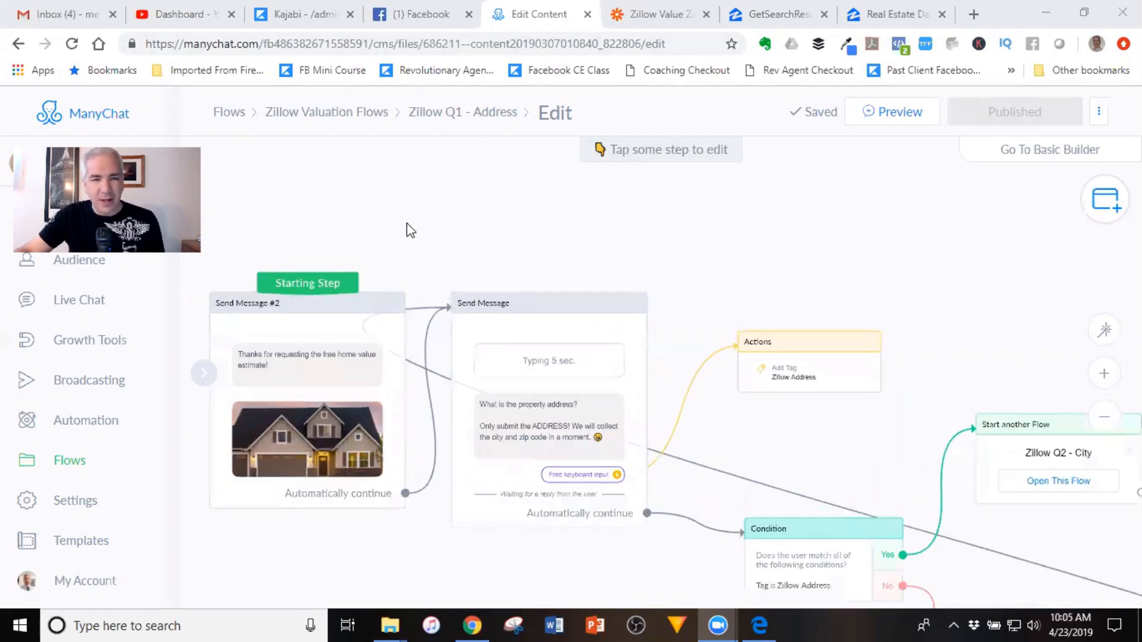
mouse_move(418, 288)
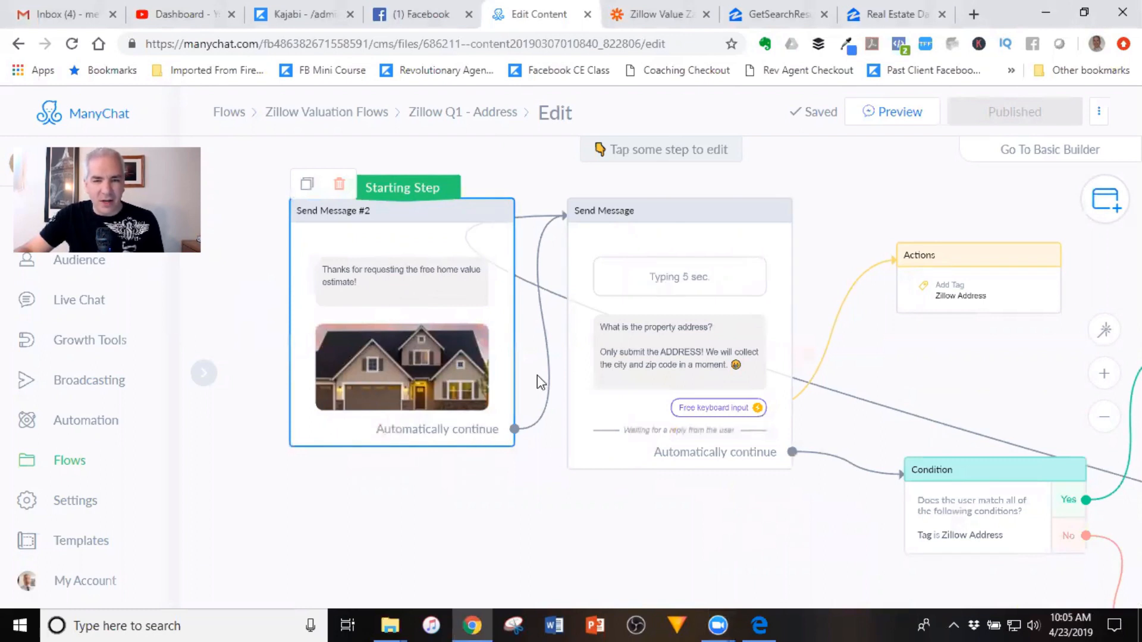
drag(810, 225, 714, 186)
scroll(648, 255, up, 1)
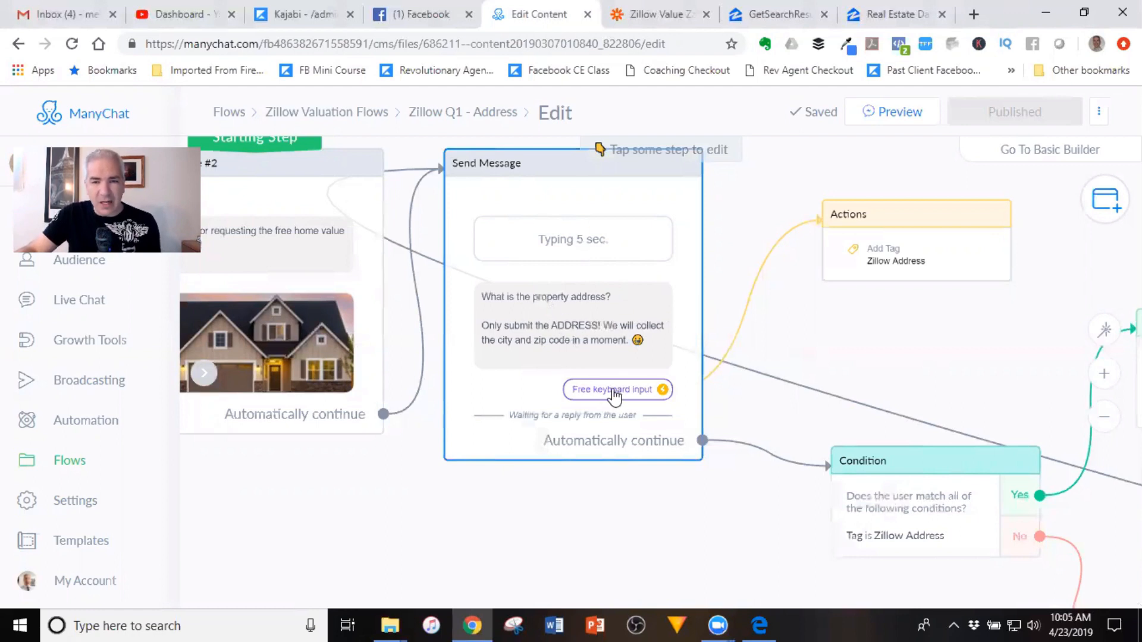
click(830, 240)
click(878, 312)
mouse_move(926, 253)
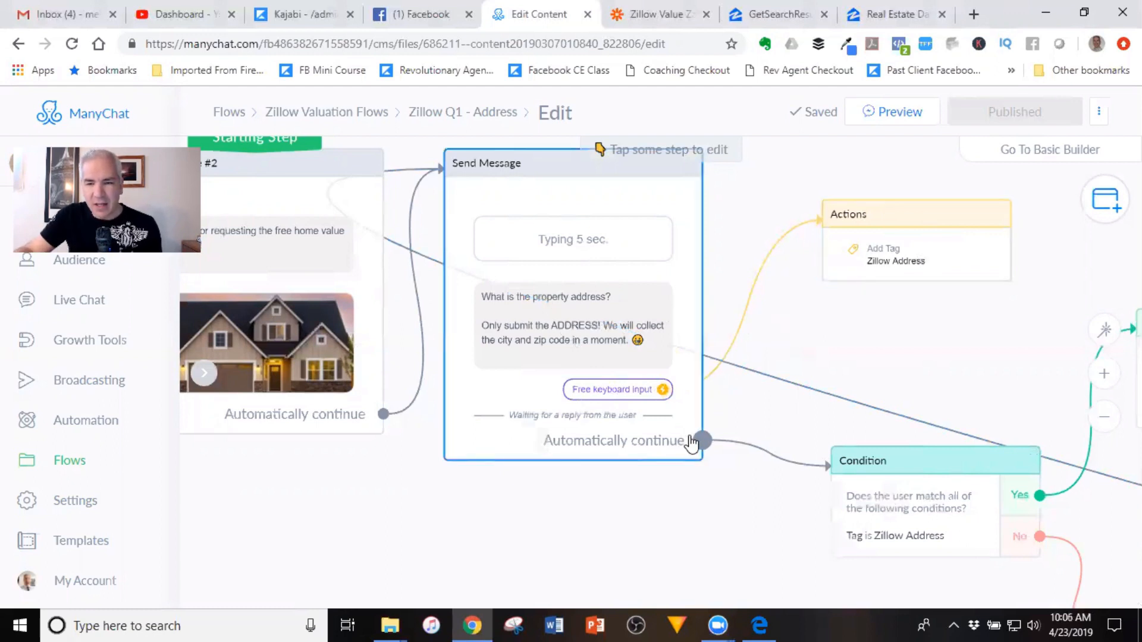
Step: Examine the Zillow Address condition, its Yes and No branches, the smart delay and the follow-up messages for a missing address
drag(903, 351, 706, 280)
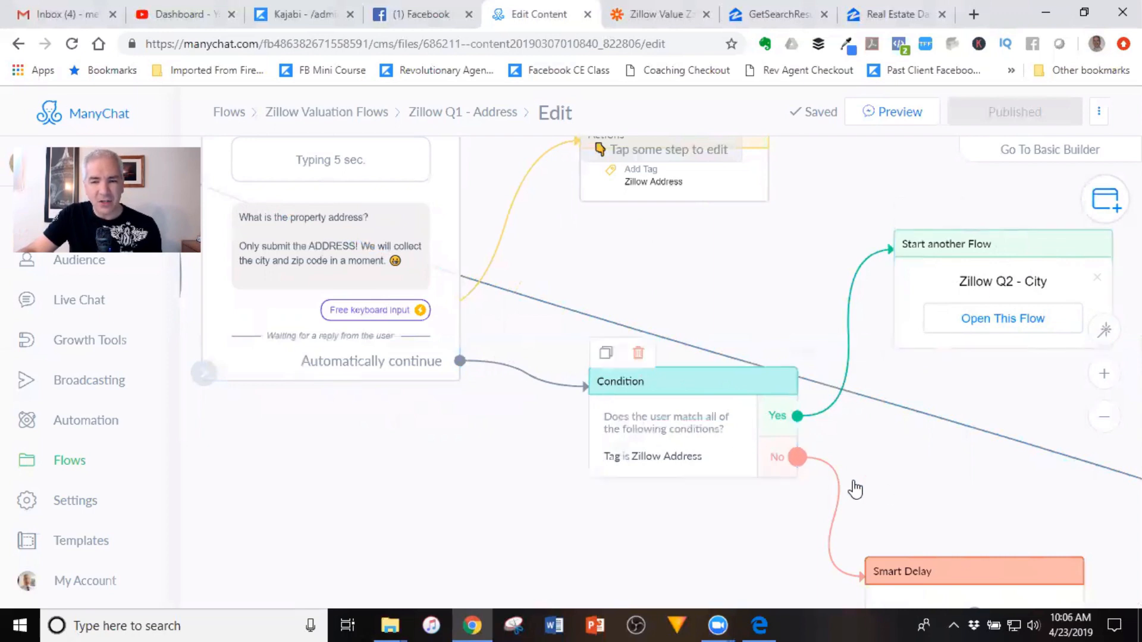
drag(898, 472, 810, 384)
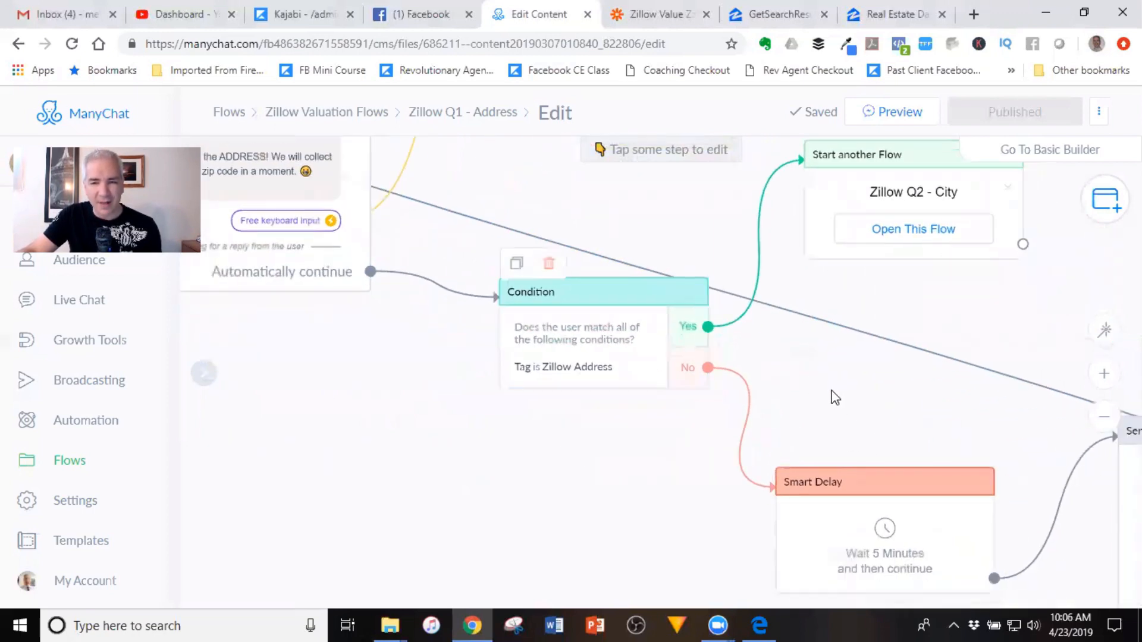
scroll(833, 393, down, 1)
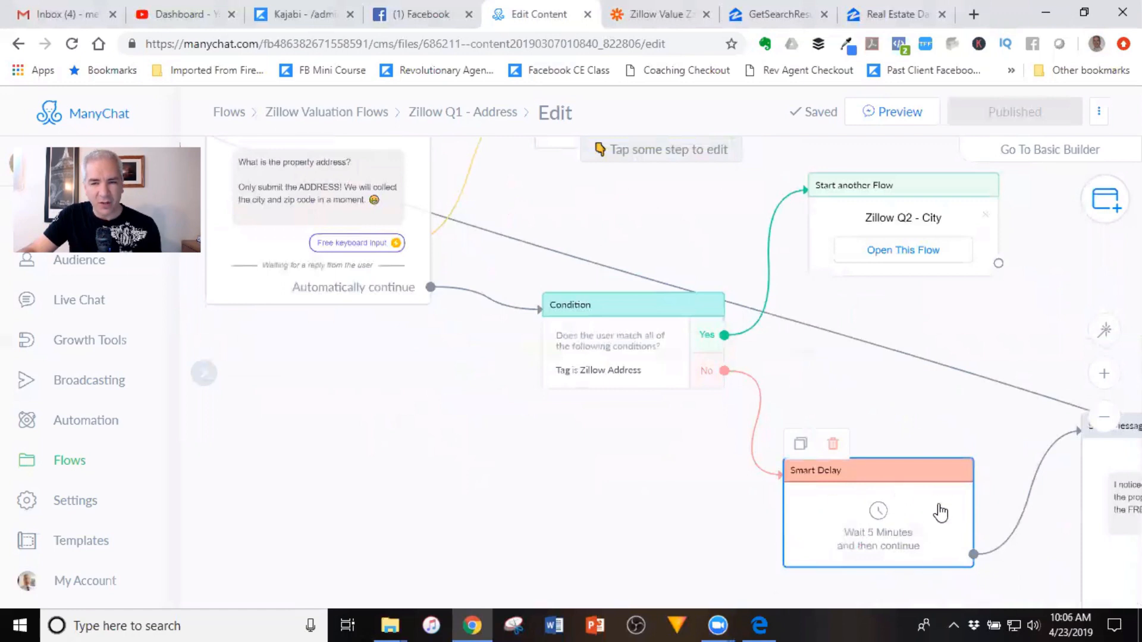
scroll(881, 524, up, 2)
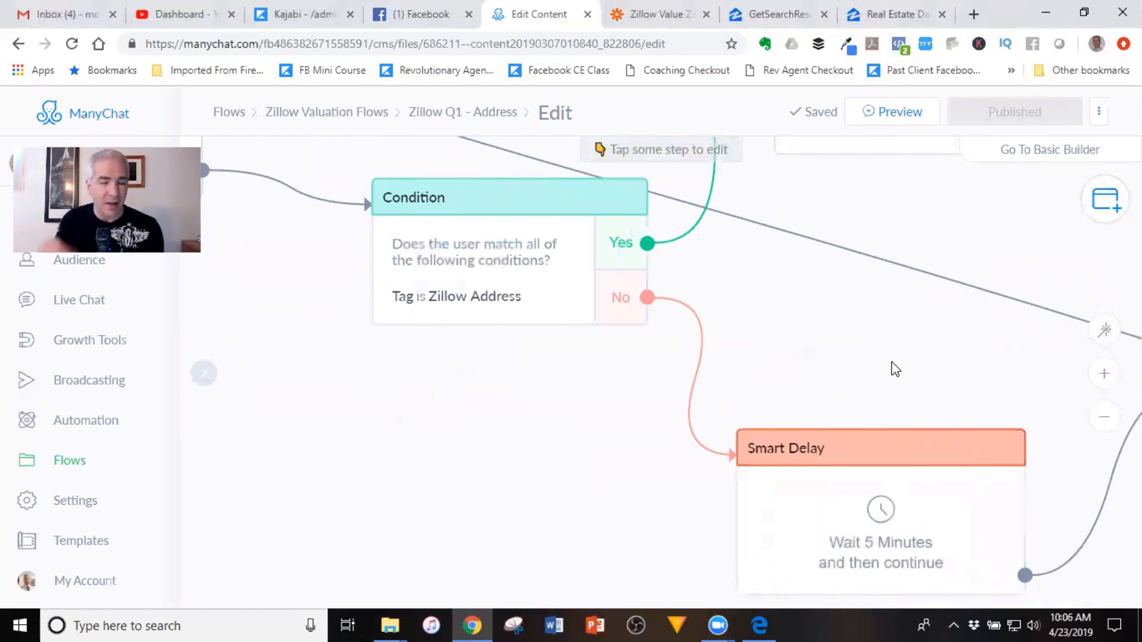
drag(933, 332, 500, 248)
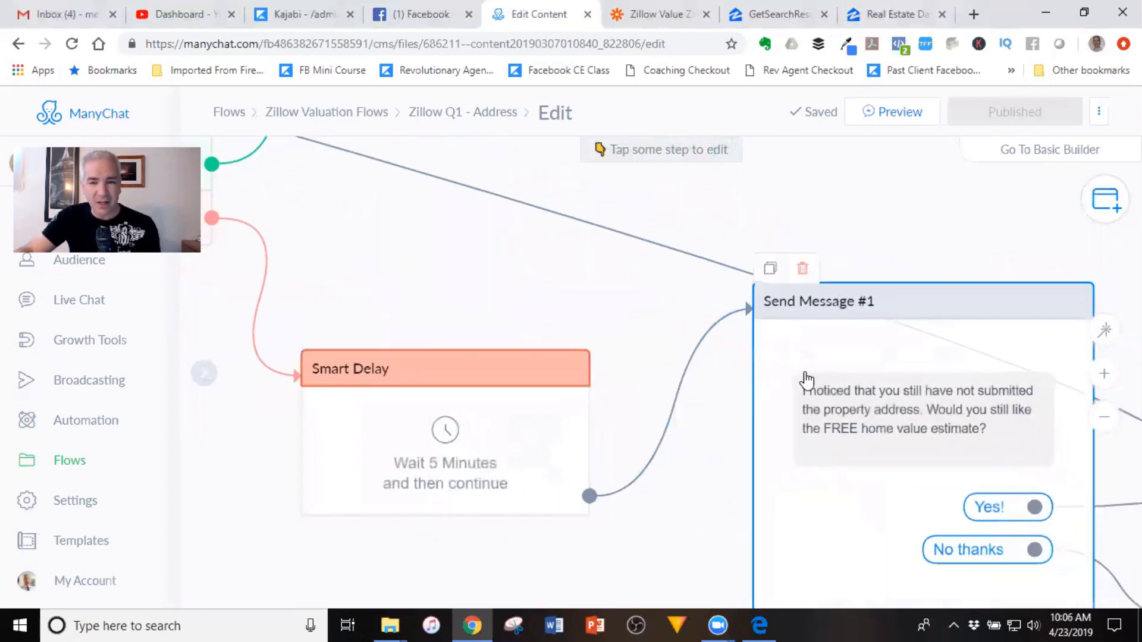
scroll(791, 398, down, 1)
drag(721, 433, 607, 398)
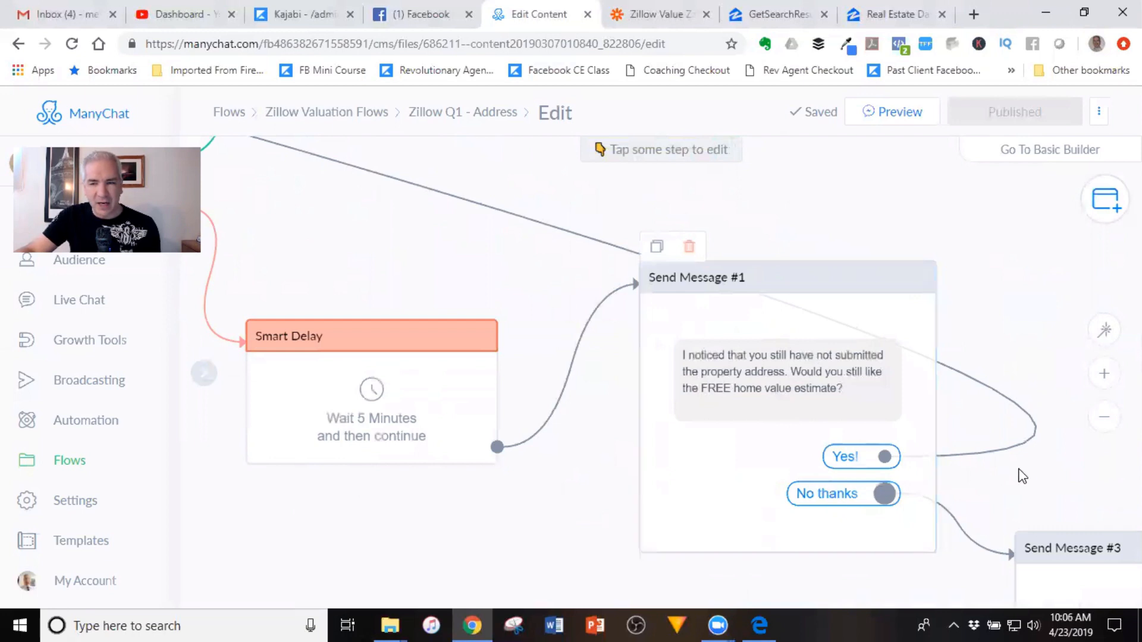
drag(989, 461, 791, 345)
click(815, 474)
scroll(884, 492, down, 1)
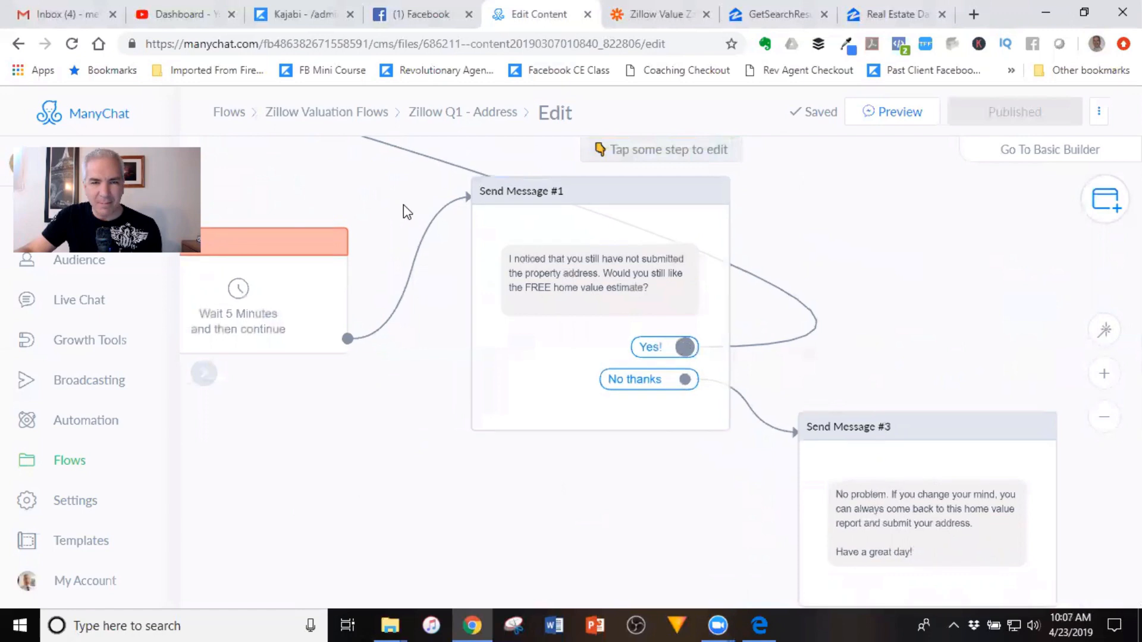
Step: Go back to the address condition, open the Zillow Q2 - City flow from its Yes branch and switch that flow to editing
drag(403, 205, 887, 472)
drag(286, 467, 694, 451)
drag(597, 376, 678, 572)
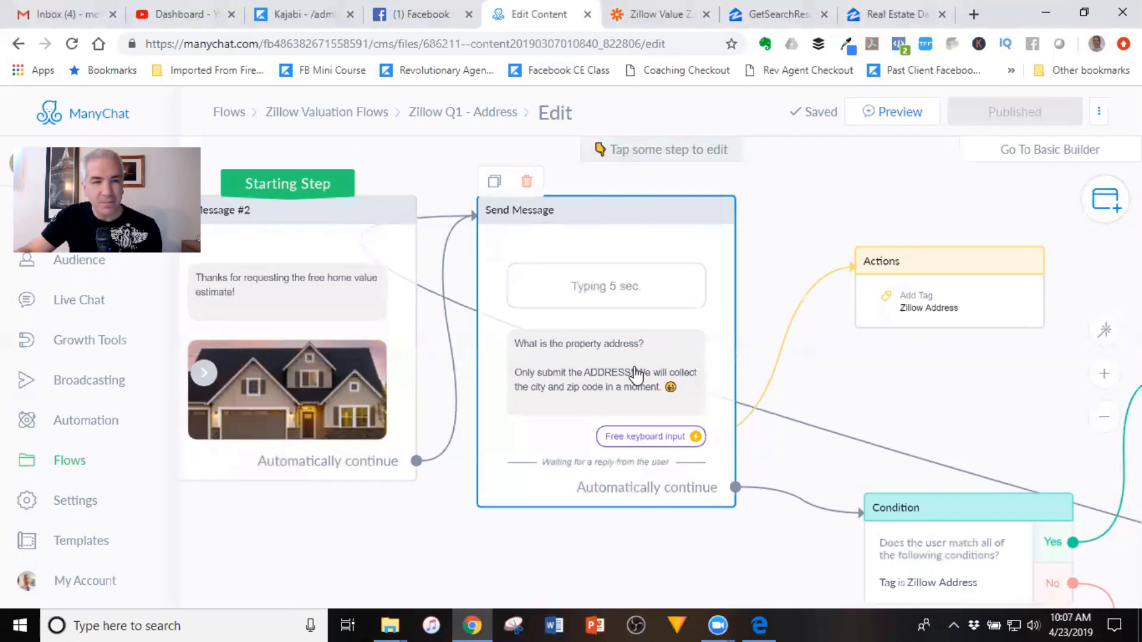
drag(769, 527, 656, 475)
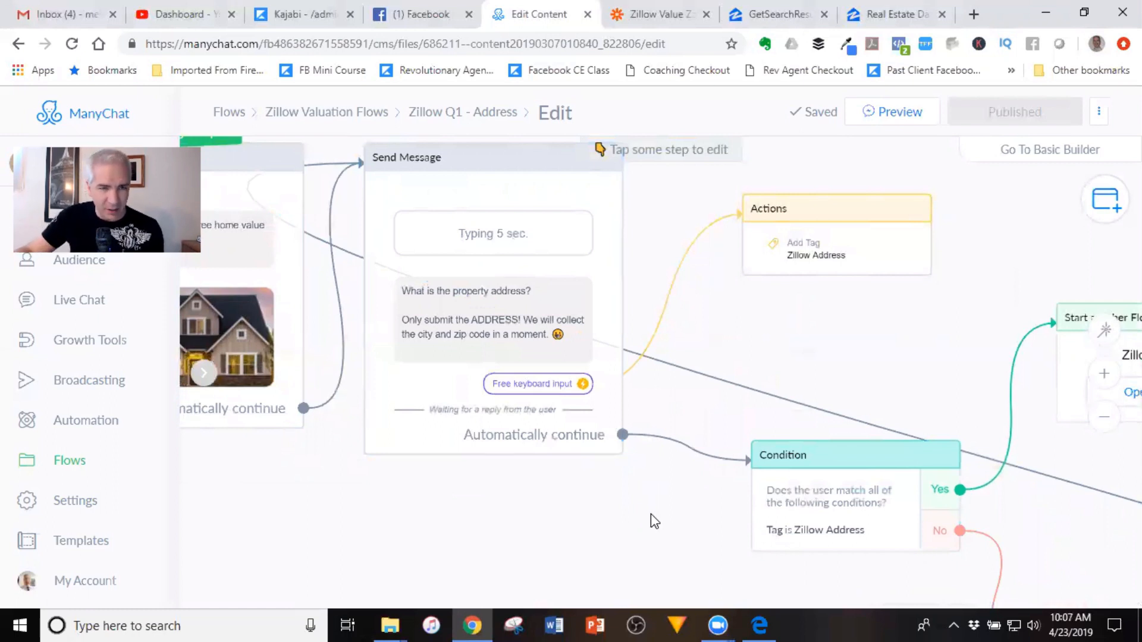
drag(853, 402, 641, 358)
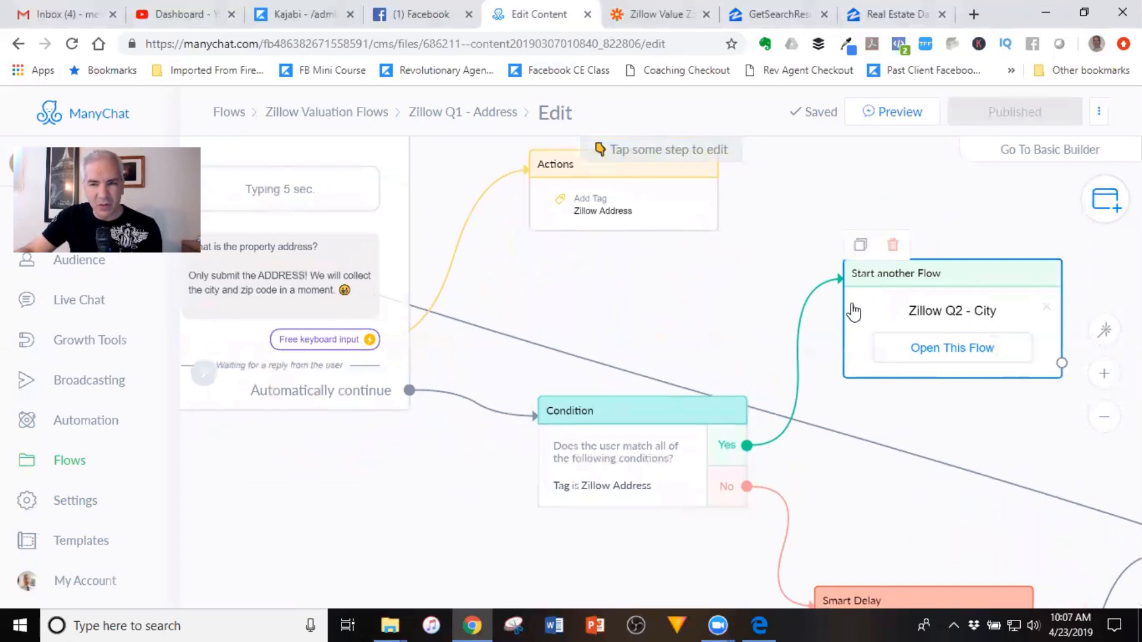
click(944, 351)
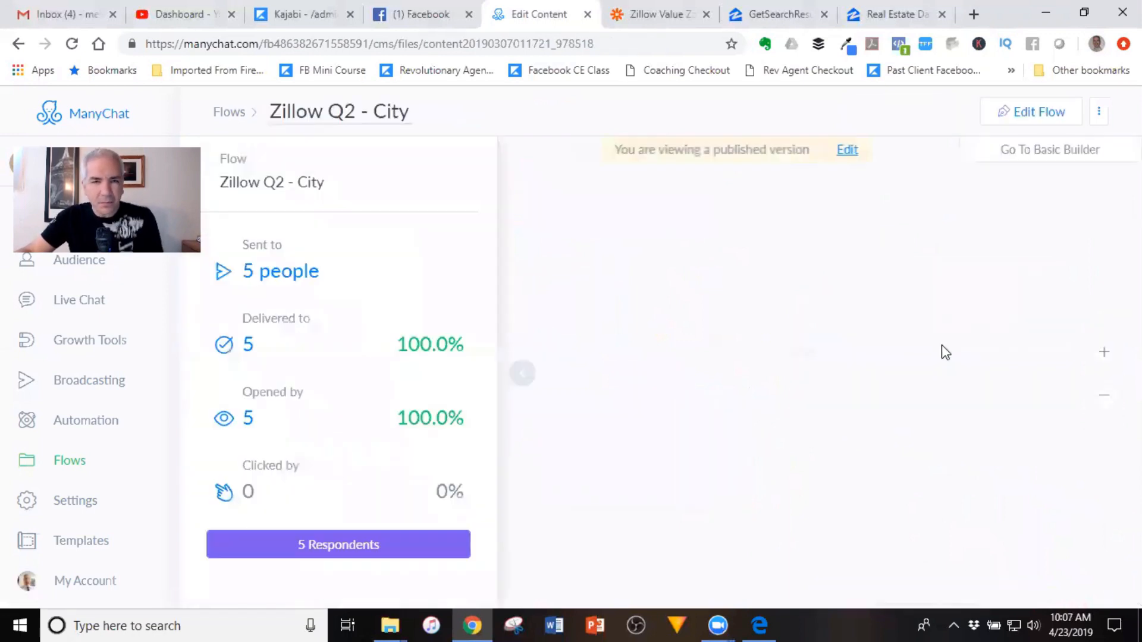
click(847, 150)
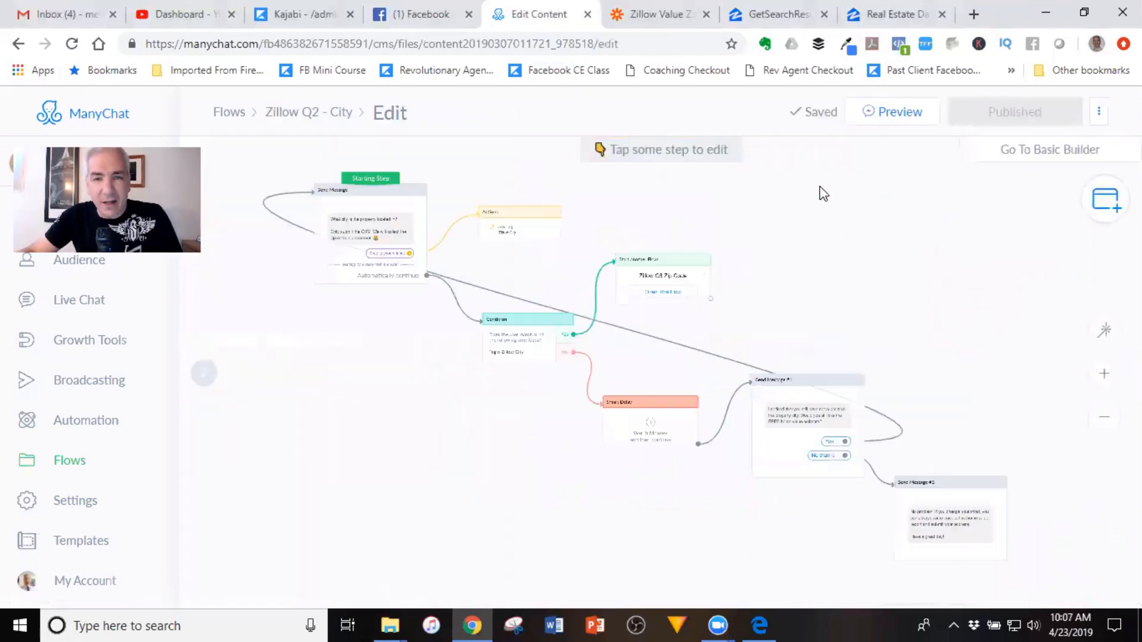
Step: Examine the city question, the Zillow City tag and condition, the smart delay and the reminder messages in the Zillow Q2 - City flow
scroll(409, 315, up, 3)
drag(409, 315, 494, 486)
scroll(477, 421, up, 1)
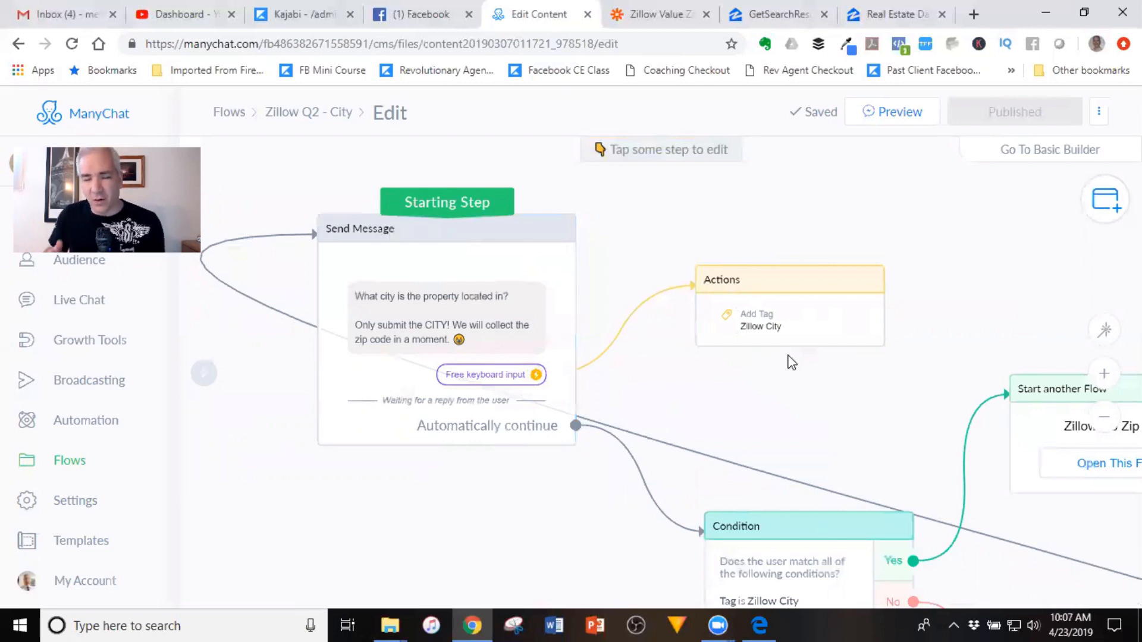
drag(706, 382, 524, 247)
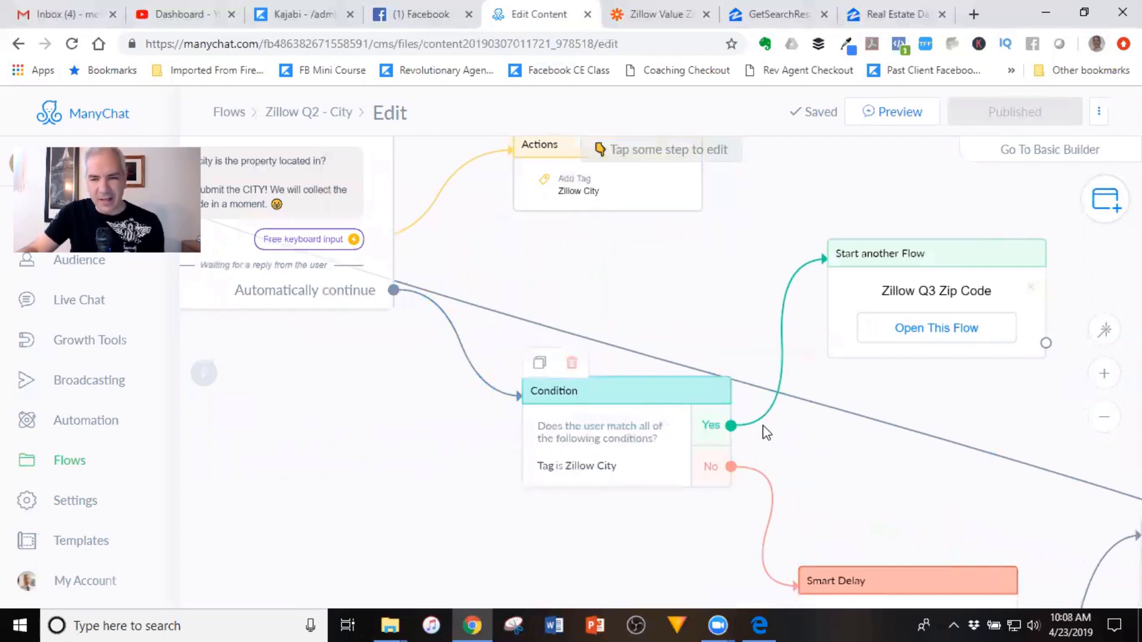
drag(881, 467, 474, 283)
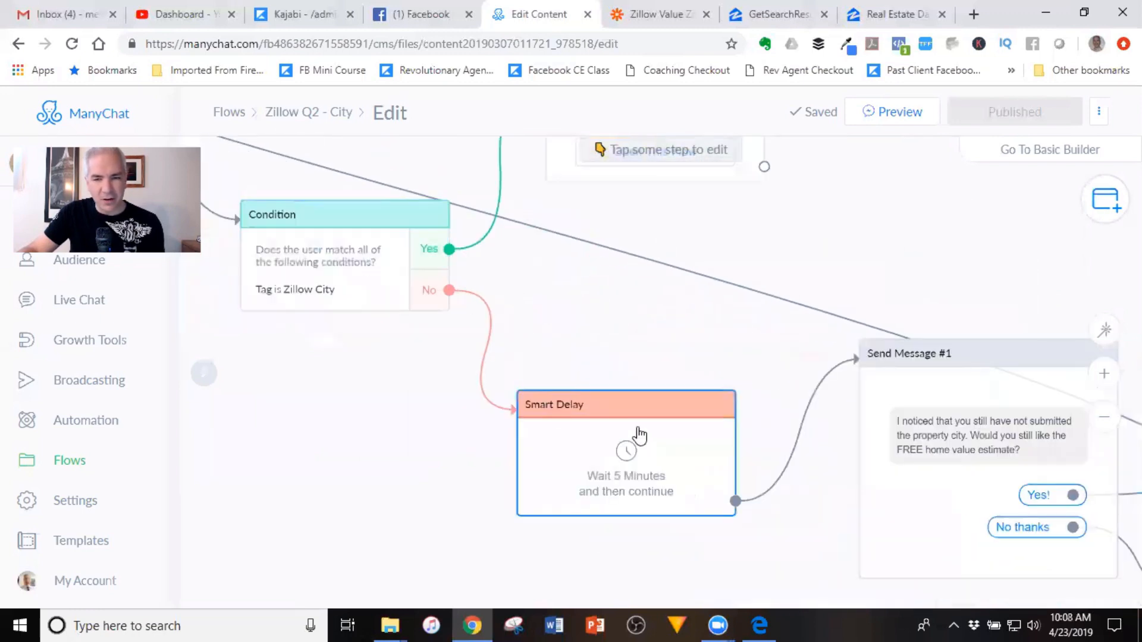
drag(783, 361, 551, 265)
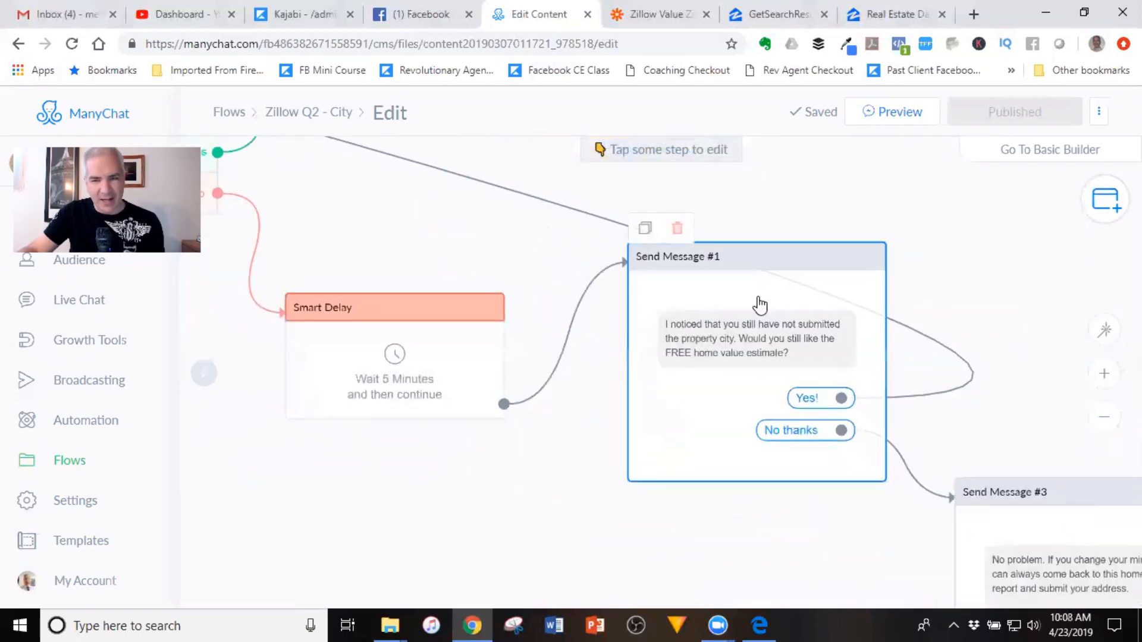
drag(452, 253, 1097, 464)
drag(561, 339, 219, 249)
drag(897, 383, 527, 250)
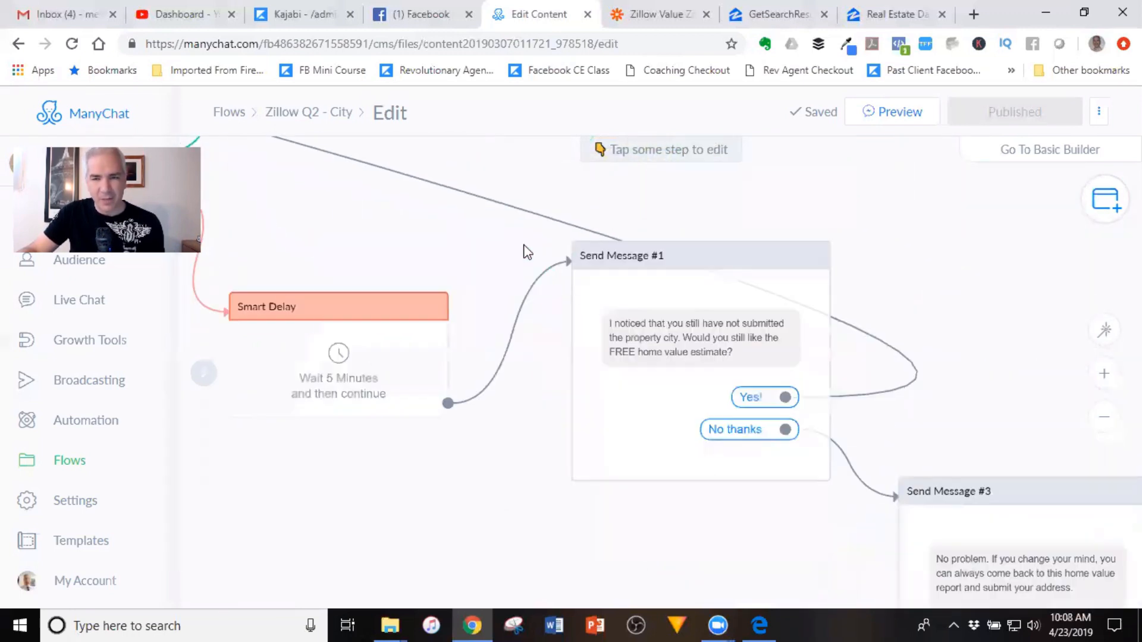
drag(993, 392, 853, 243)
drag(384, 305, 680, 362)
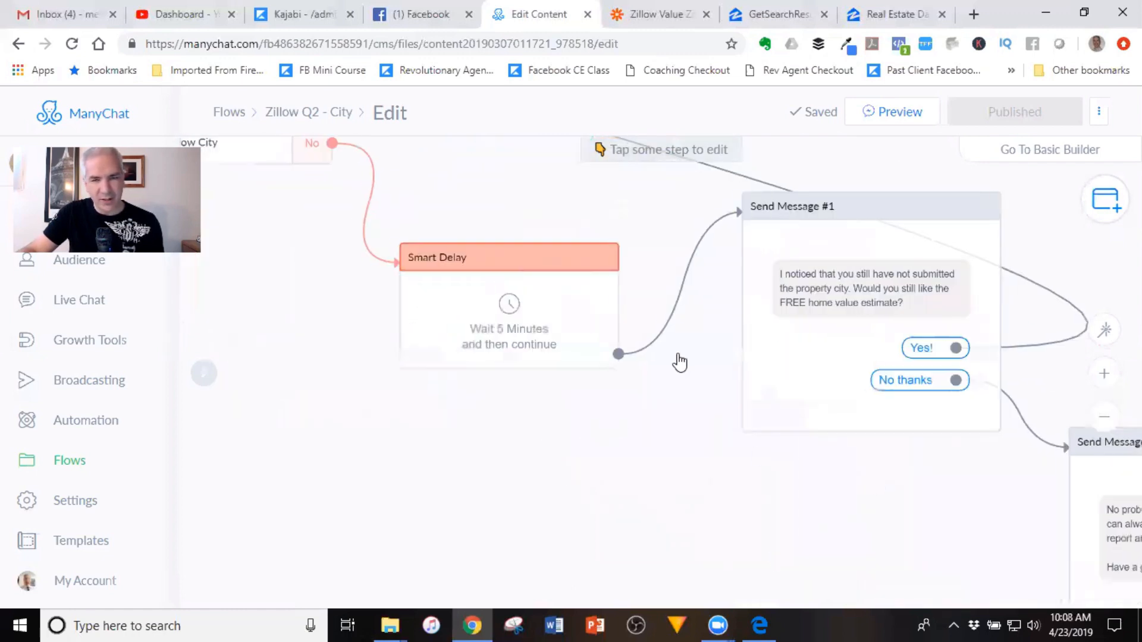
Step: Open the Zillow Q3 Zip Code flow from the Yes branch of the city condition and switch it to editing
scroll(693, 340, down, 3)
drag(587, 262, 675, 408)
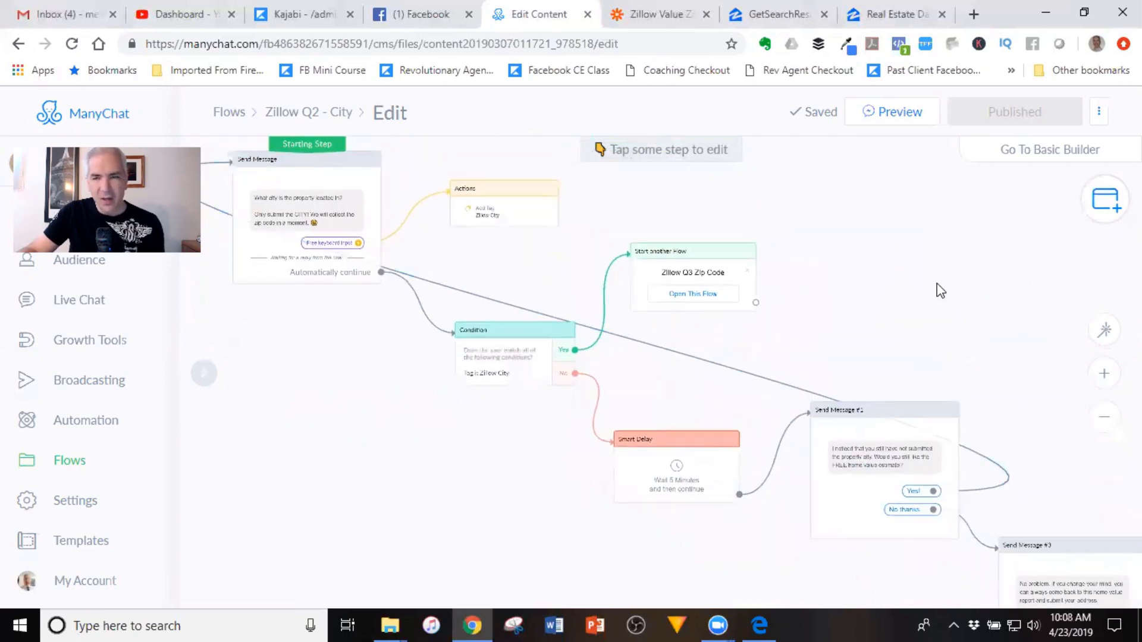
scroll(712, 347, up, 3)
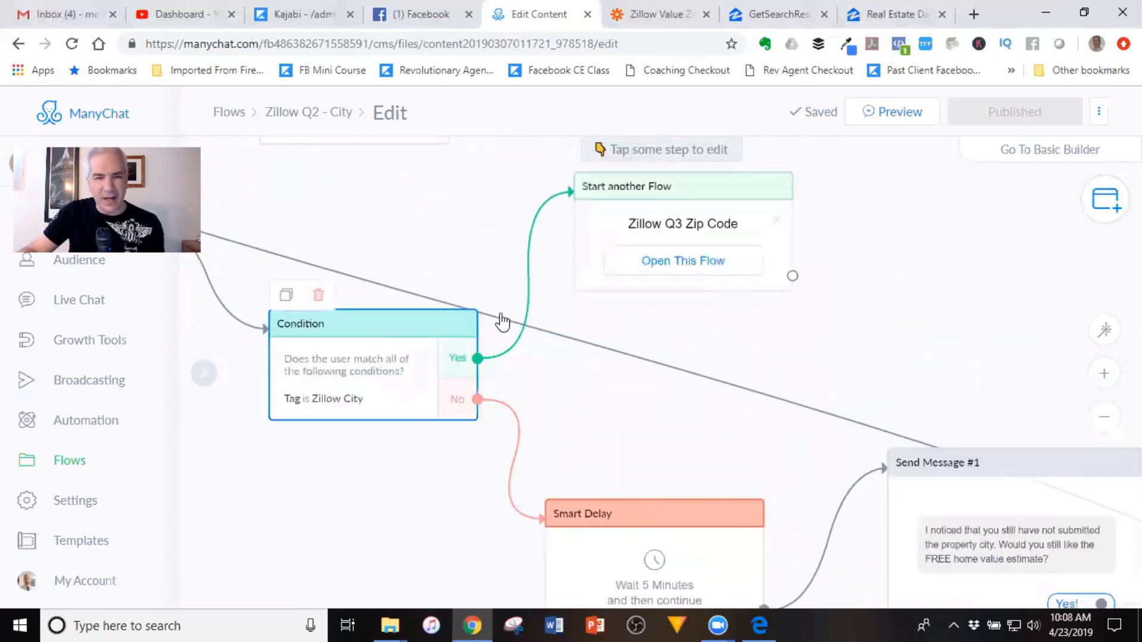
drag(458, 204, 476, 317)
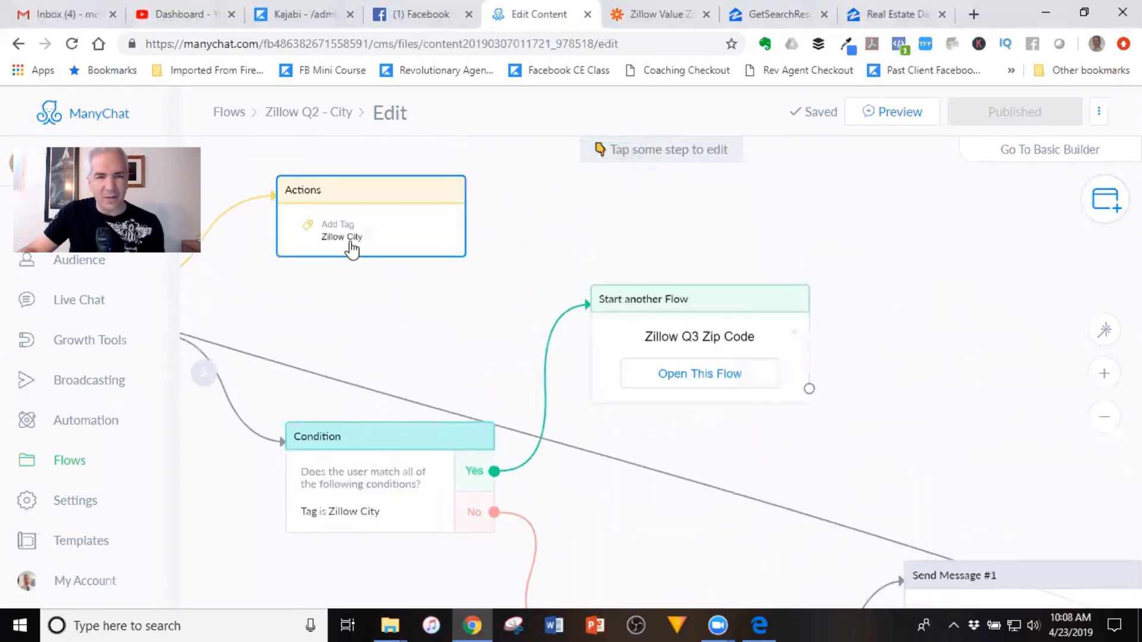
click(702, 381)
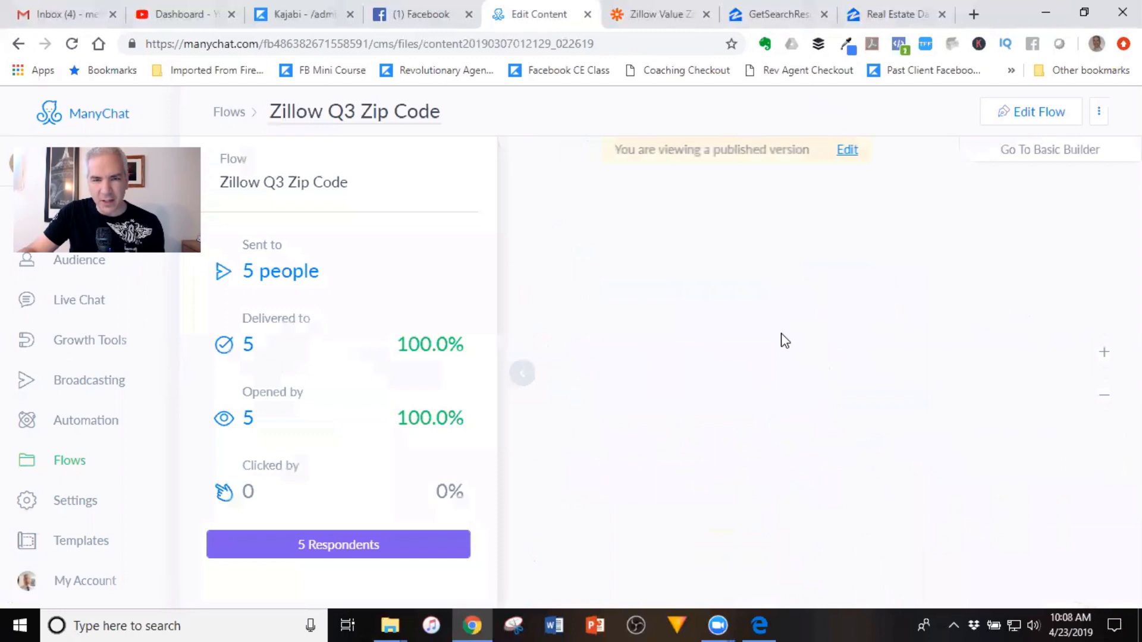
click(834, 156)
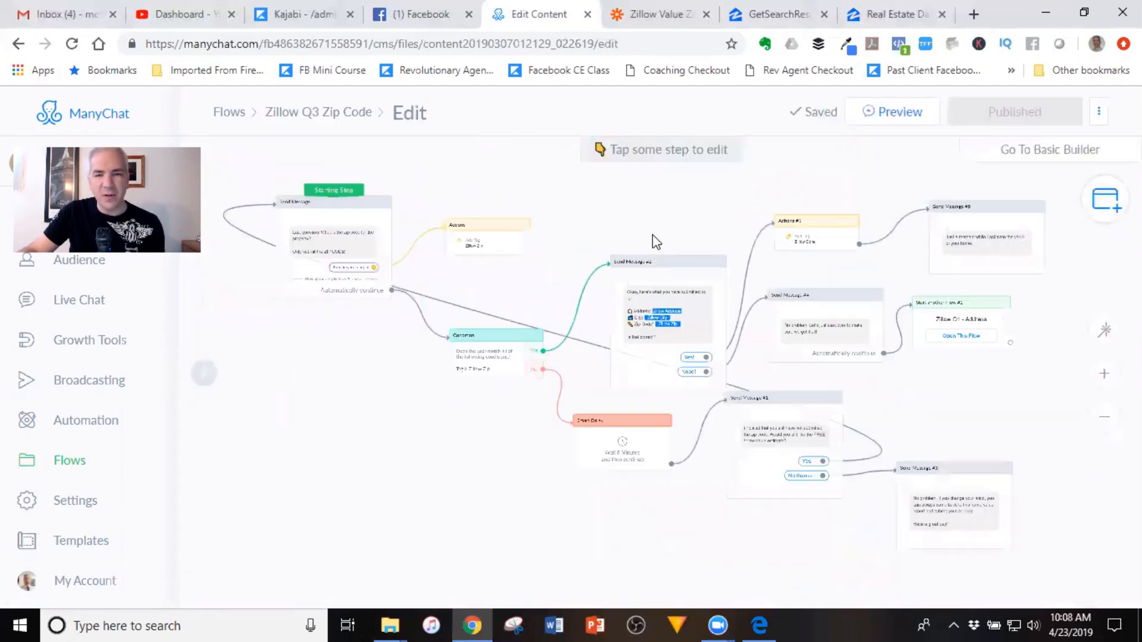
Step: Examine the zip code question, its tag action and condition, the message summarizing the submitted details and the smart delay branch
scroll(565, 247, up, 3)
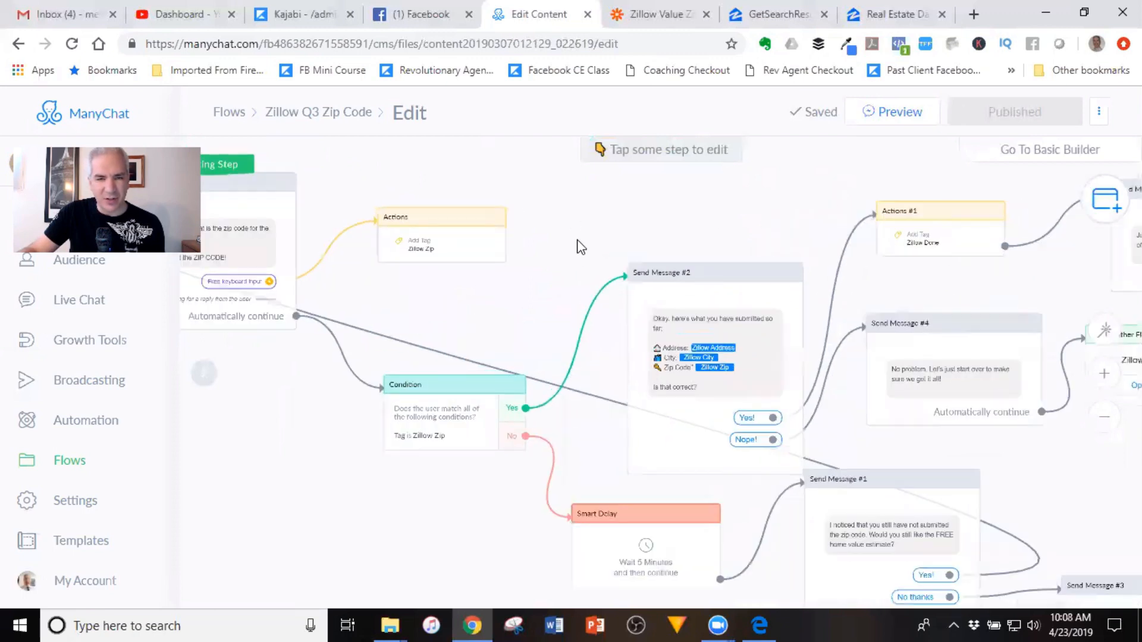
scroll(504, 295, up, 1)
drag(477, 282, 696, 295)
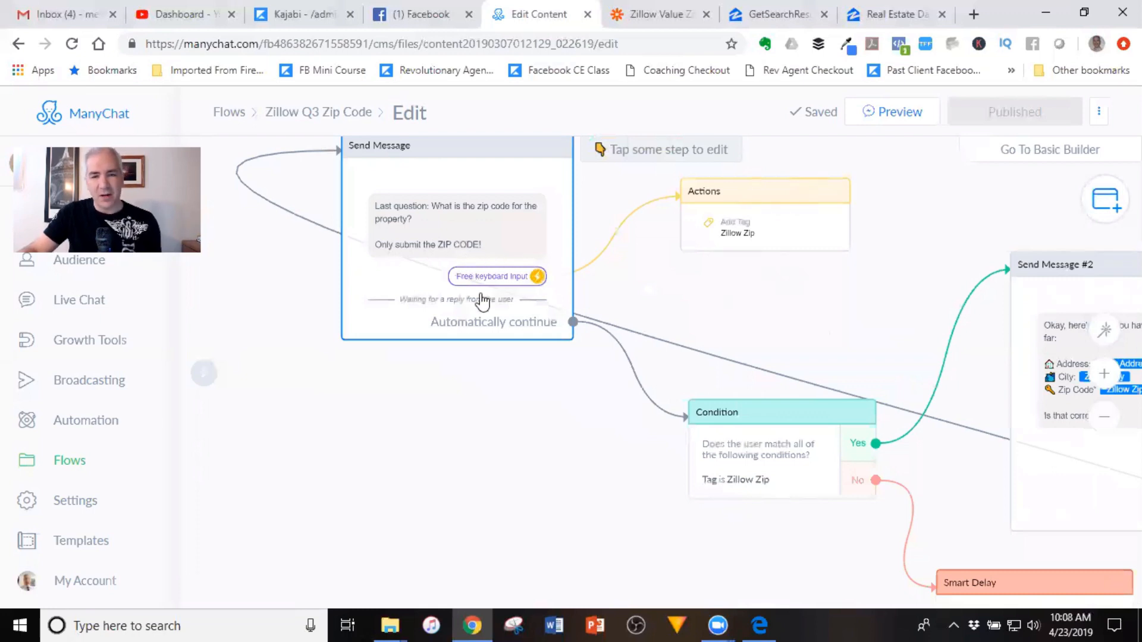
click(693, 235)
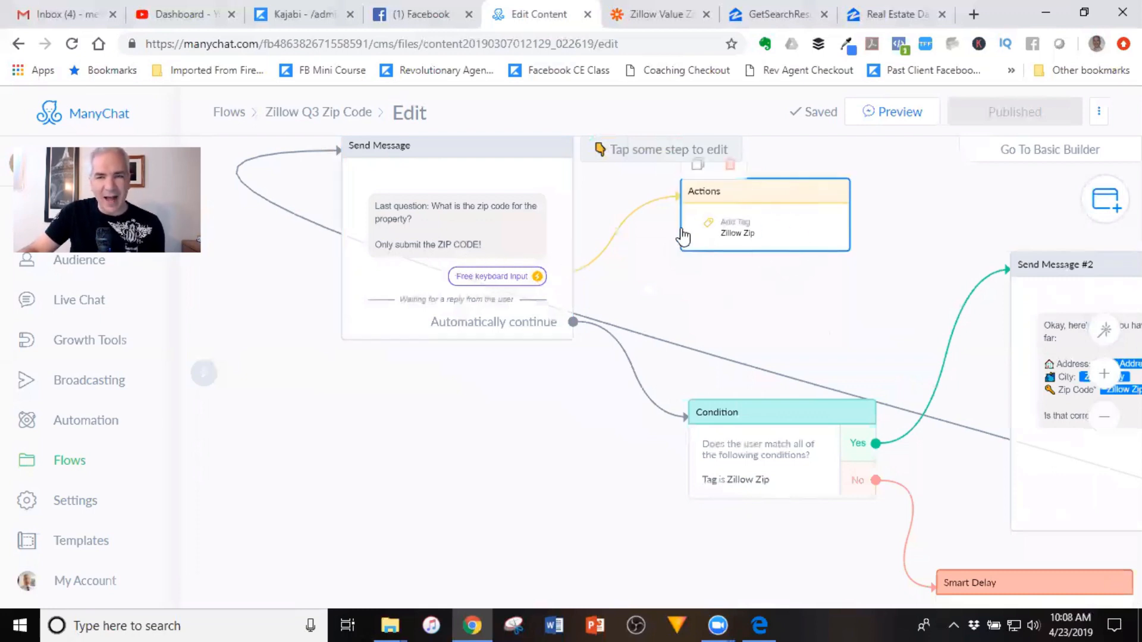
click(757, 278)
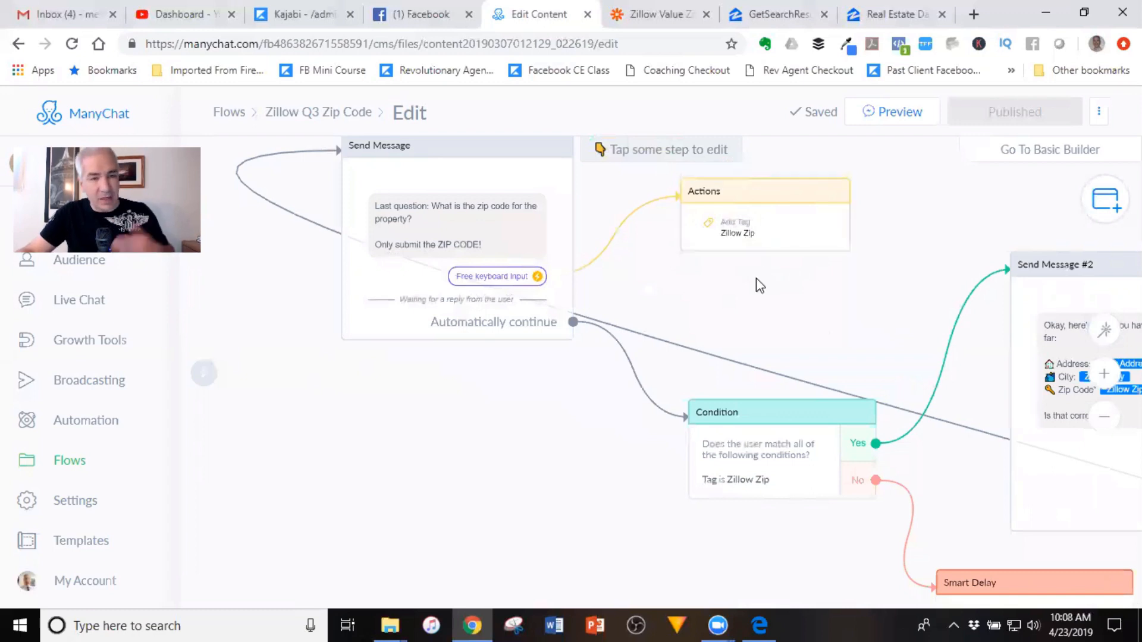
drag(765, 301, 504, 299)
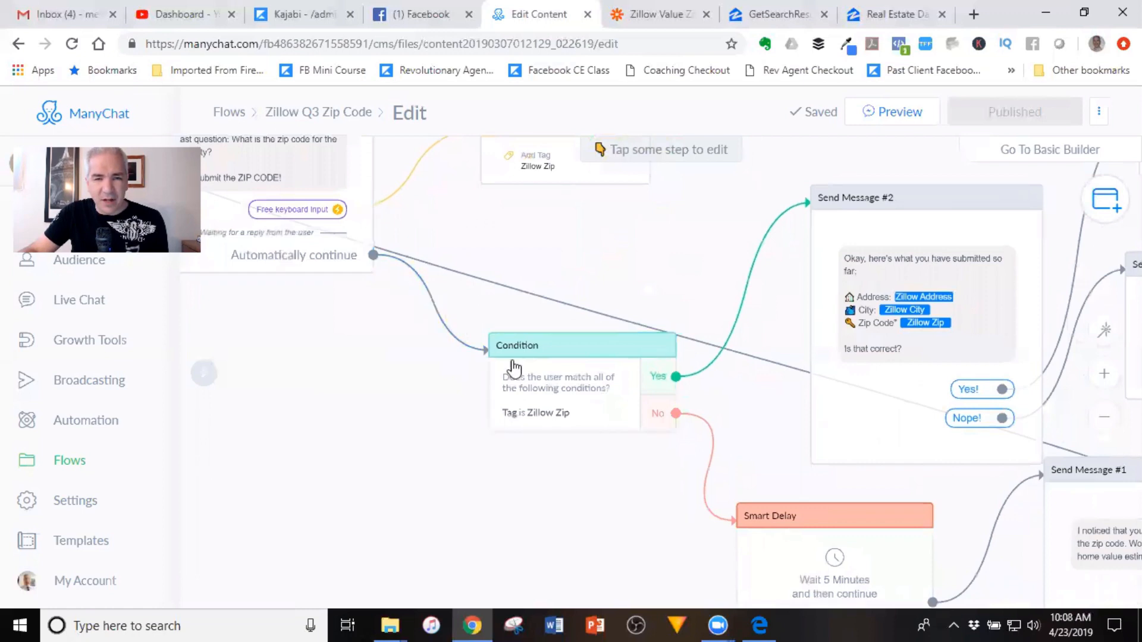
click(581, 387)
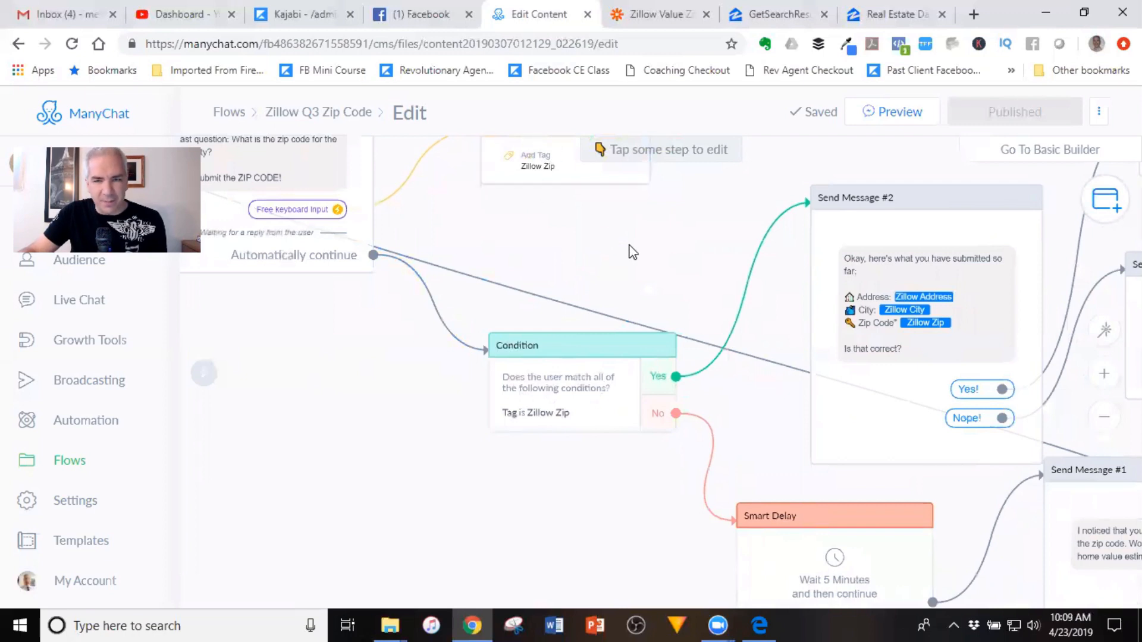
drag(629, 250, 502, 252)
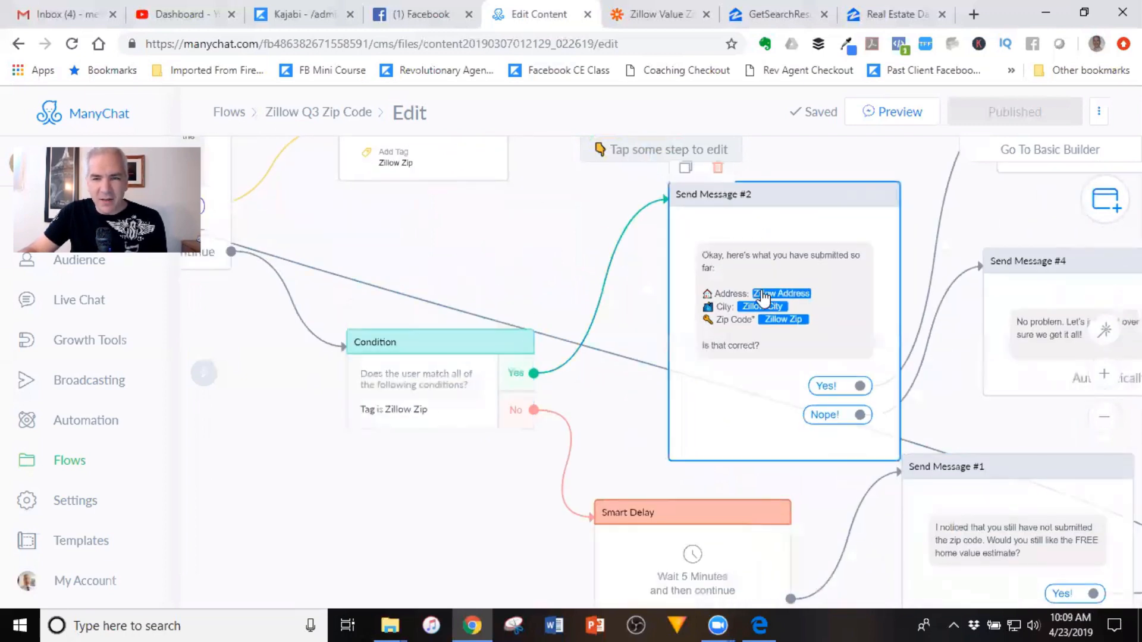
drag(616, 419, 523, 275)
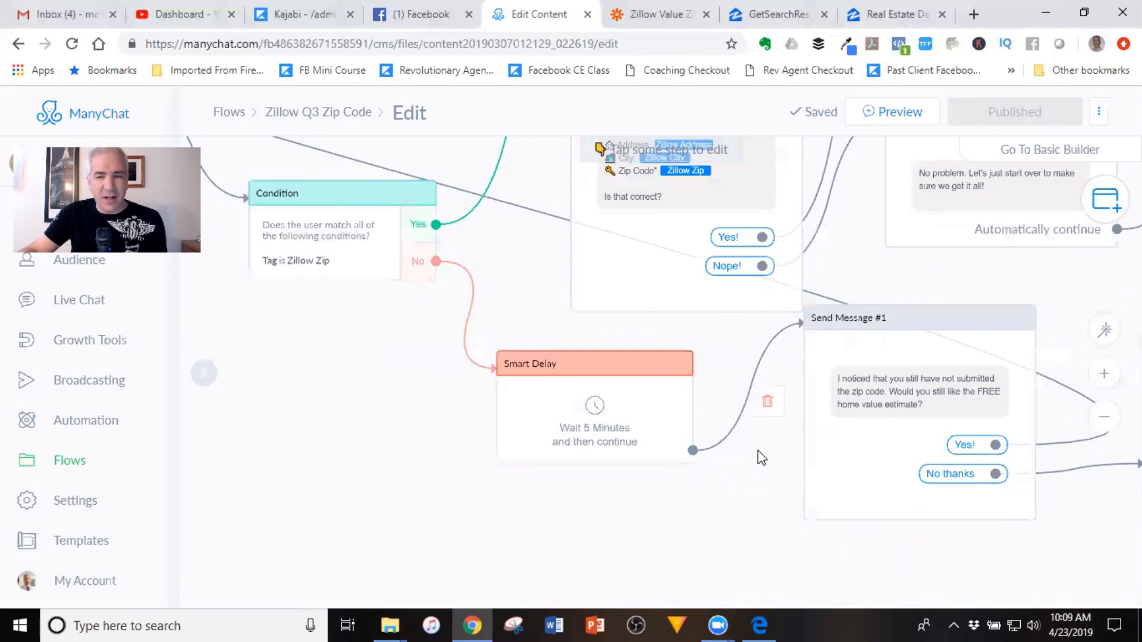
Step: Examine the Zillow Zip condition's No branch with its 5-minute smart delay and reminder replies, and its Yes branch to the details summary message
drag(758, 451, 597, 407)
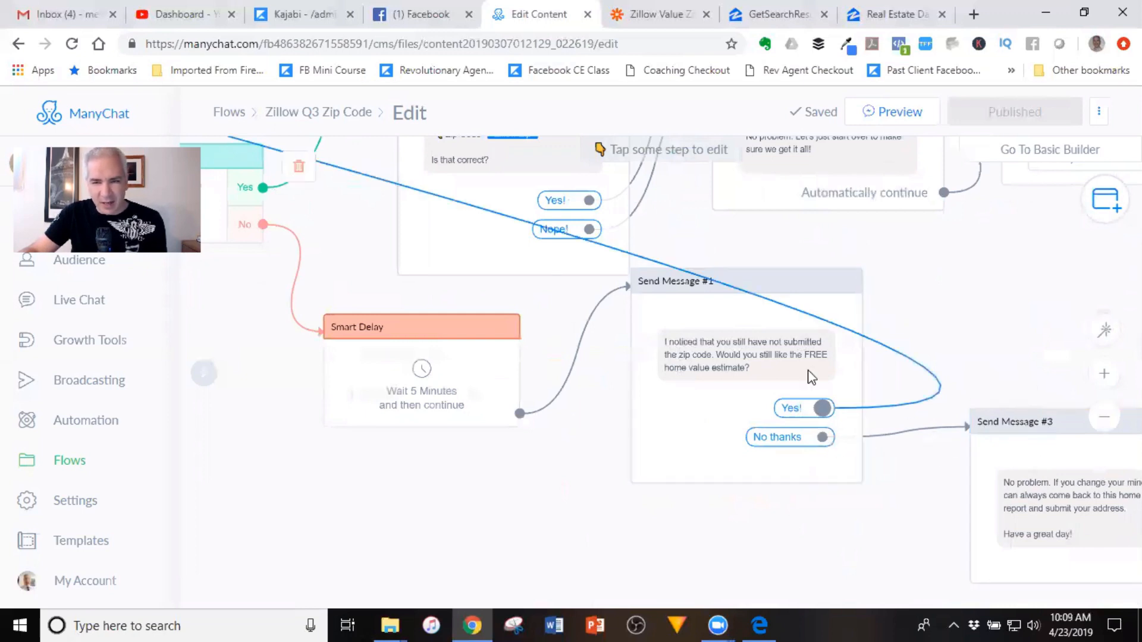
drag(201, 327, 405, 421)
drag(321, 449, 868, 570)
drag(511, 378, 637, 459)
drag(468, 371, 310, 387)
drag(671, 274, 500, 266)
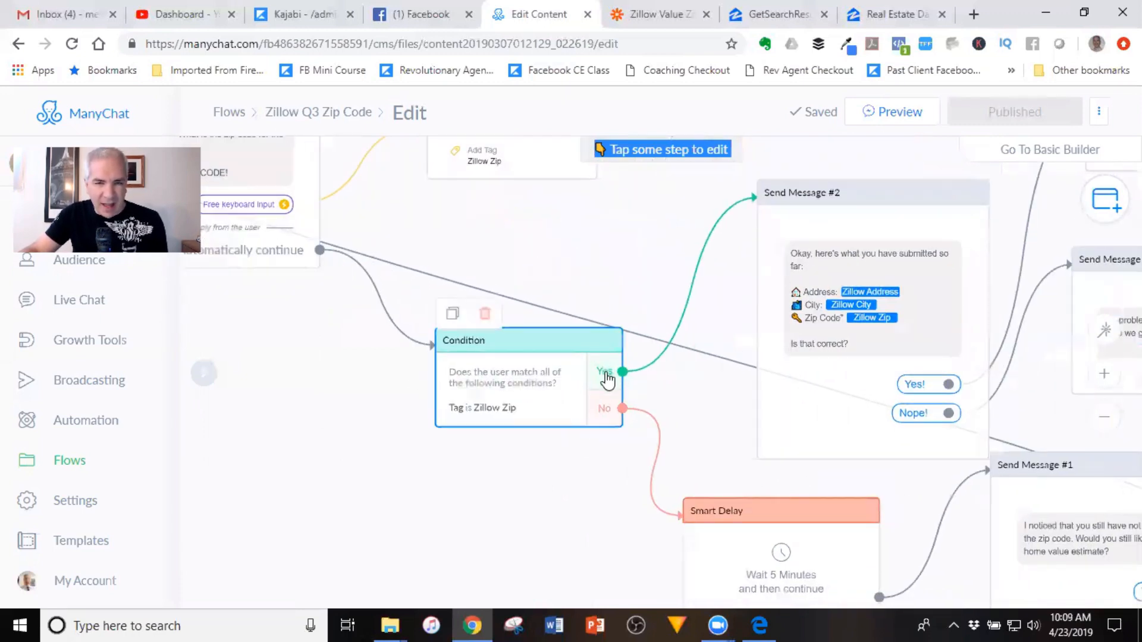
drag(716, 387, 515, 380)
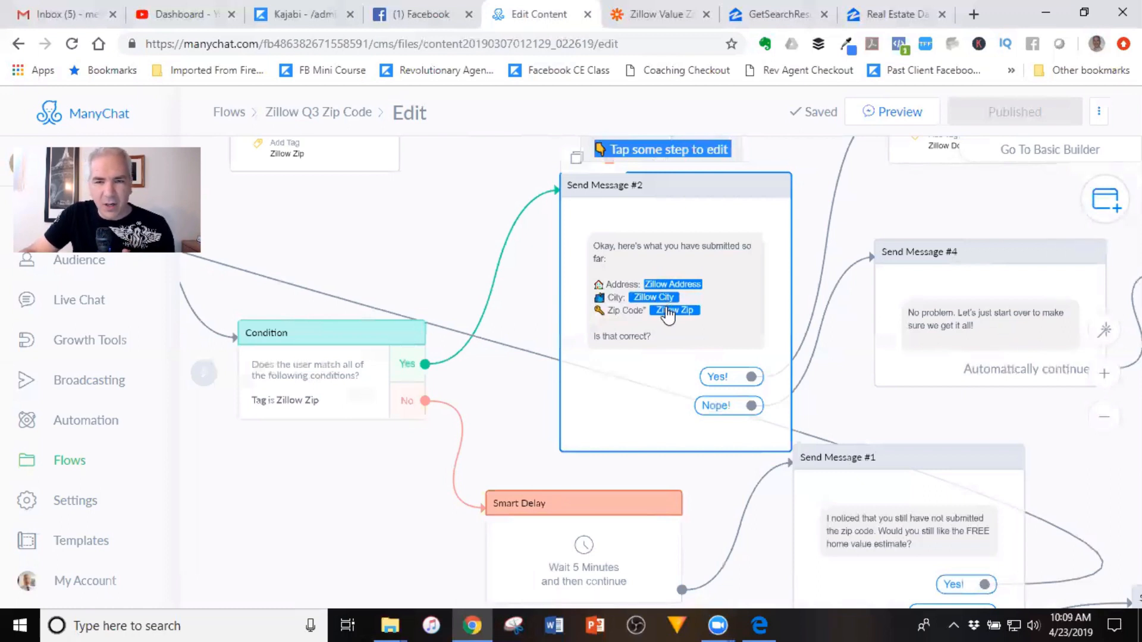
Step: Open the submitted-details message for editing and place the cursor after the Zillow Address field
click(716, 274)
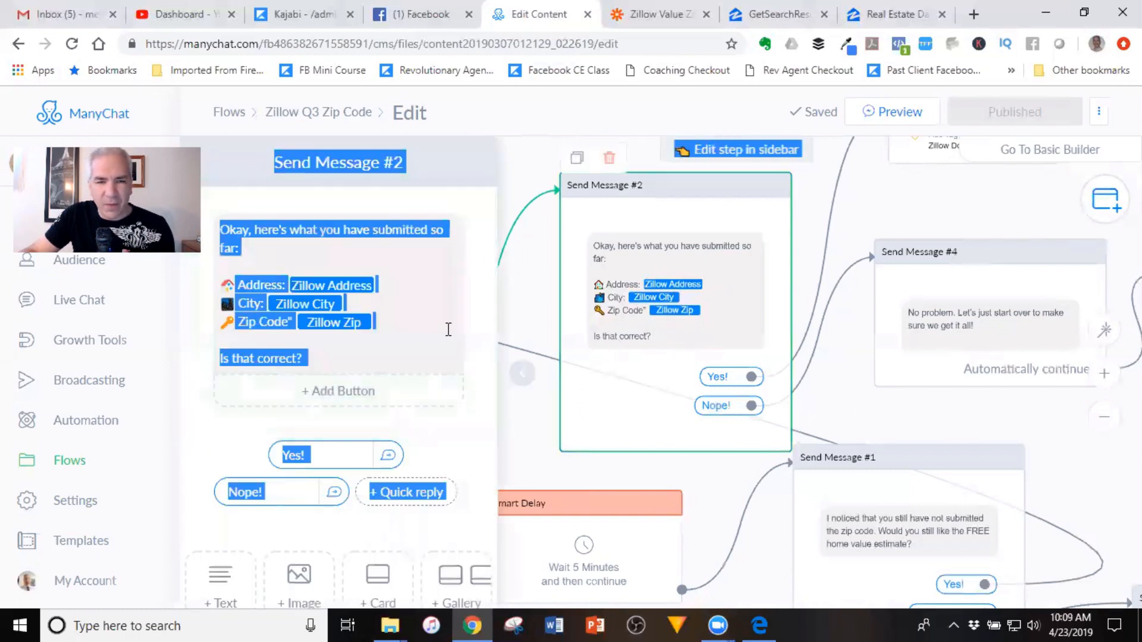
click(397, 323)
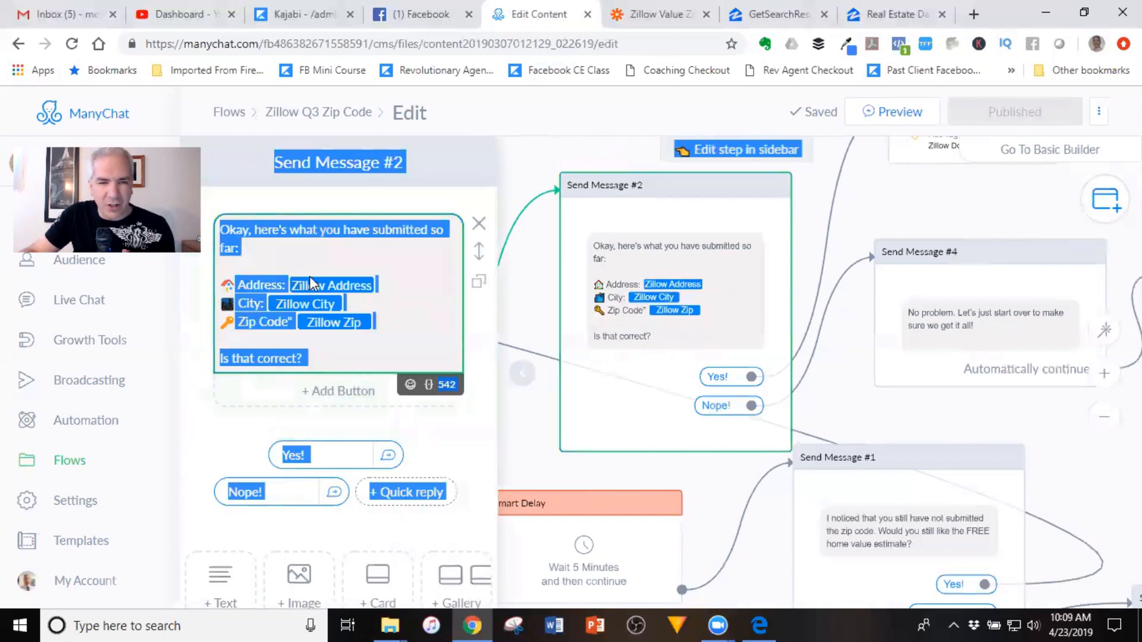
click(309, 279)
click(410, 301)
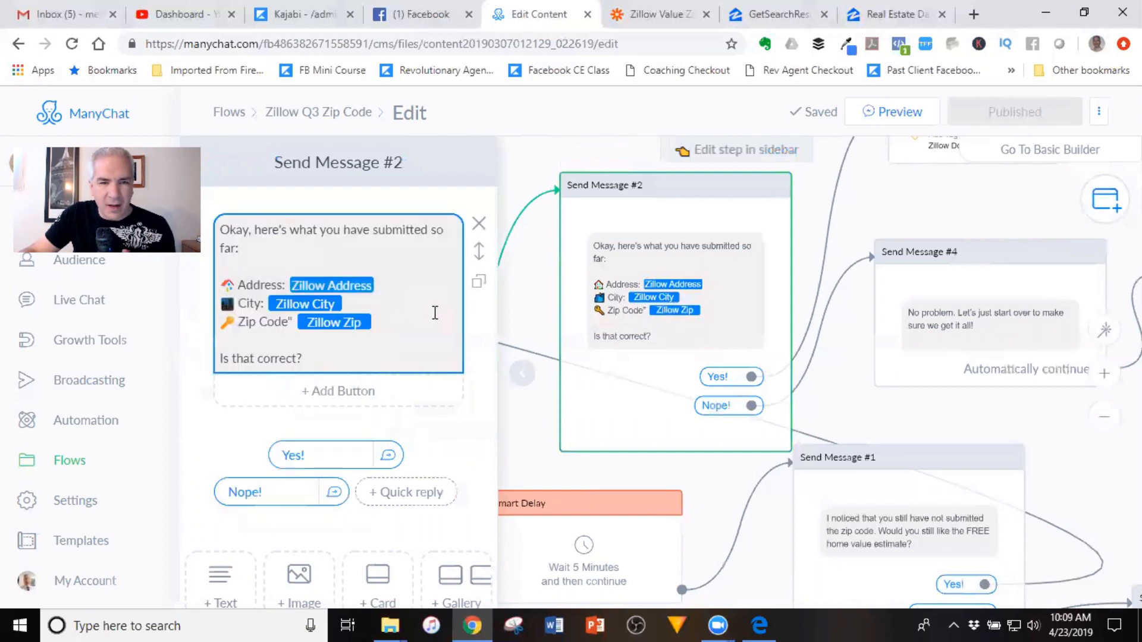
click(406, 286)
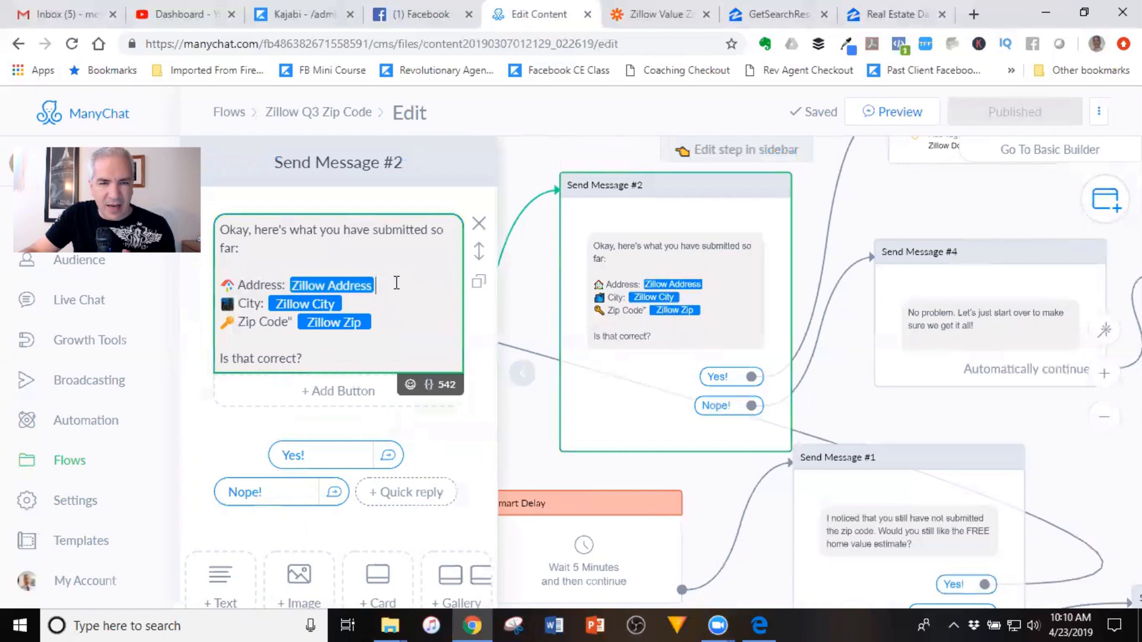
Step: Browse the fields that can be inserted into the message down to Zillow Address, Zillow City and Zillow Zip, without inserting any
click(429, 385)
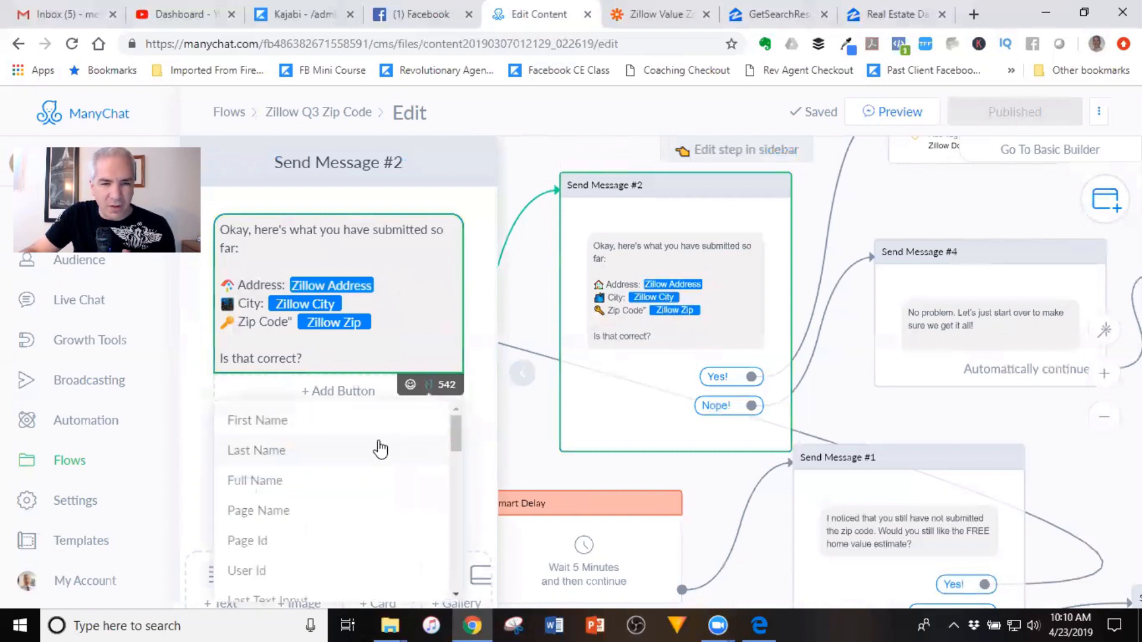
scroll(377, 453, down, 2)
scroll(373, 440, down, 5)
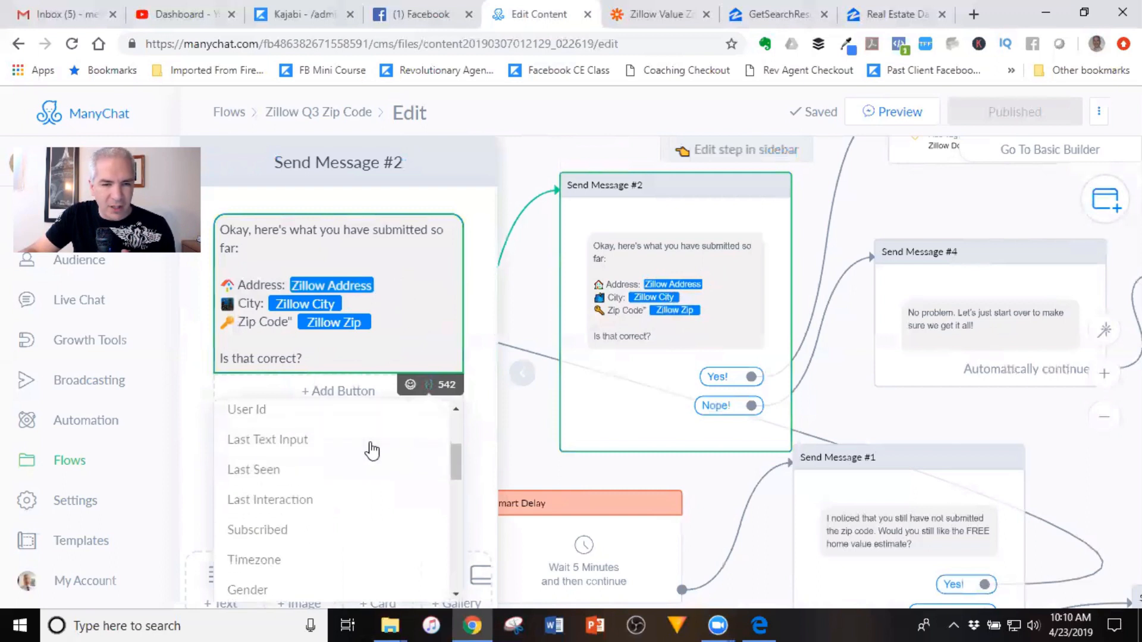
scroll(373, 452, down, 5)
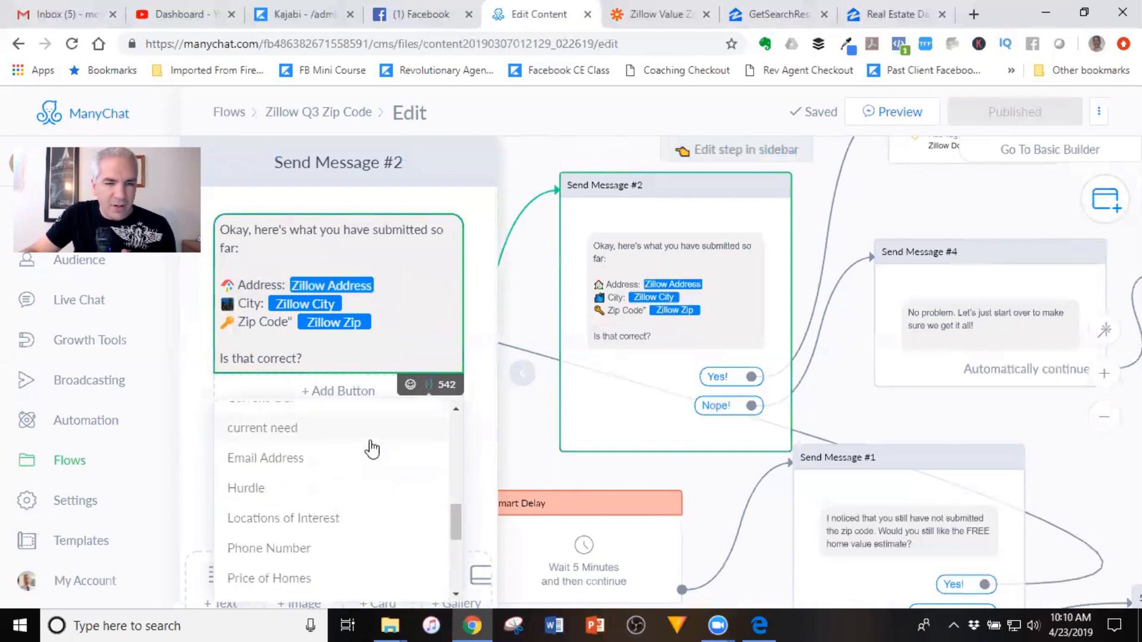
scroll(372, 449, down, 1)
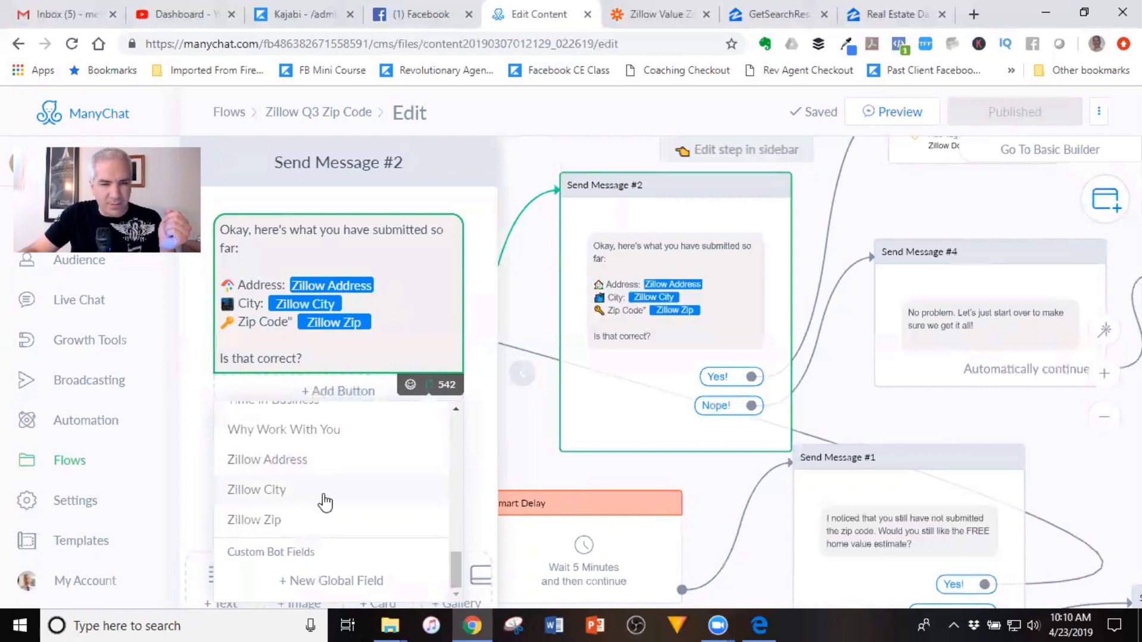
click(485, 361)
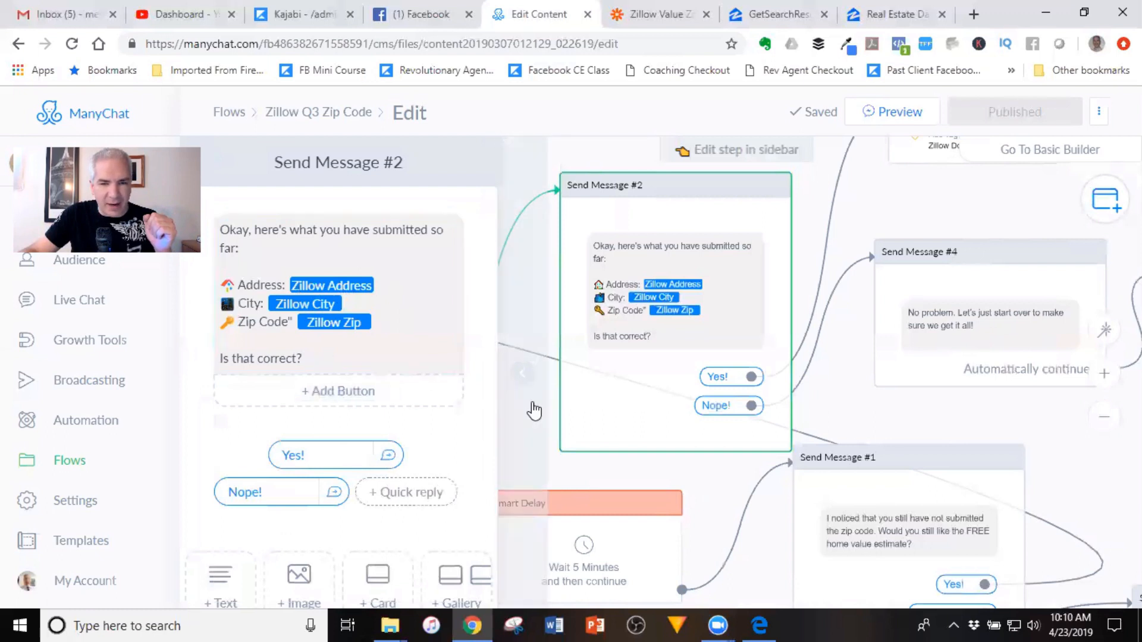
Step: Examine the Nope branch restarting Zillow Q1 - Address and the Yes branch with the Zillow Done tag action and its follow-up message
drag(533, 403, 392, 334)
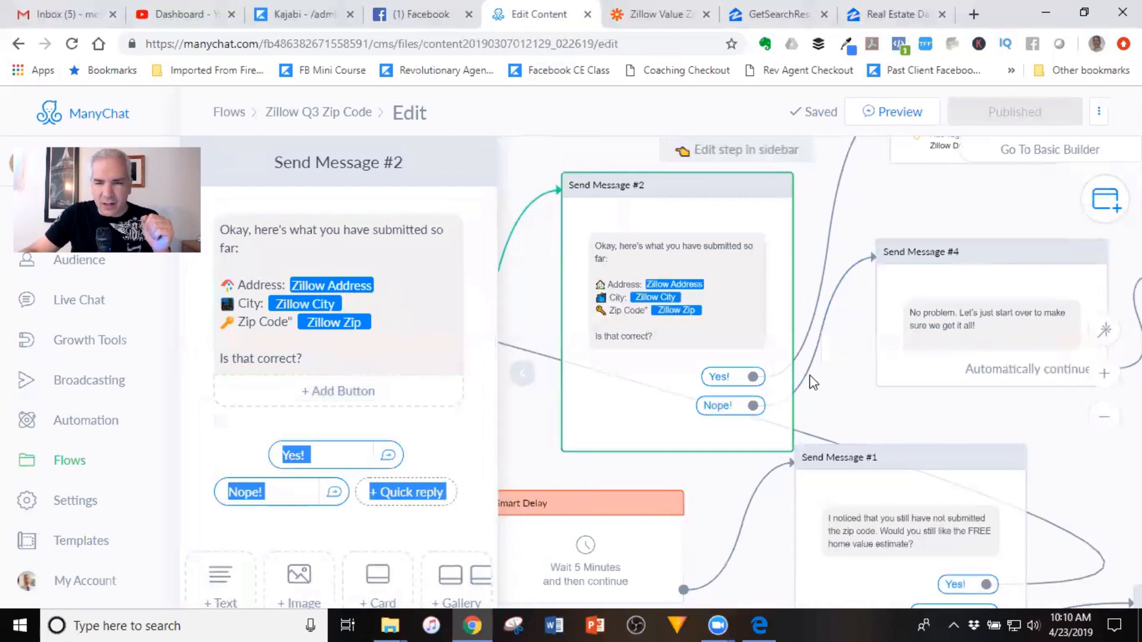
scroll(684, 309, down, 4)
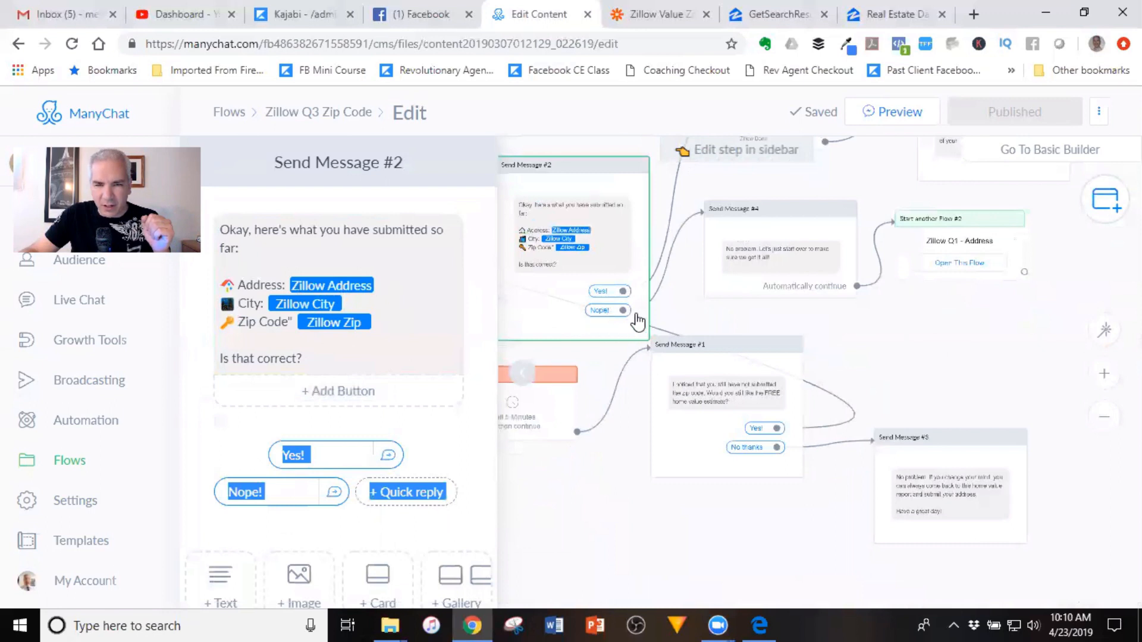
click(791, 250)
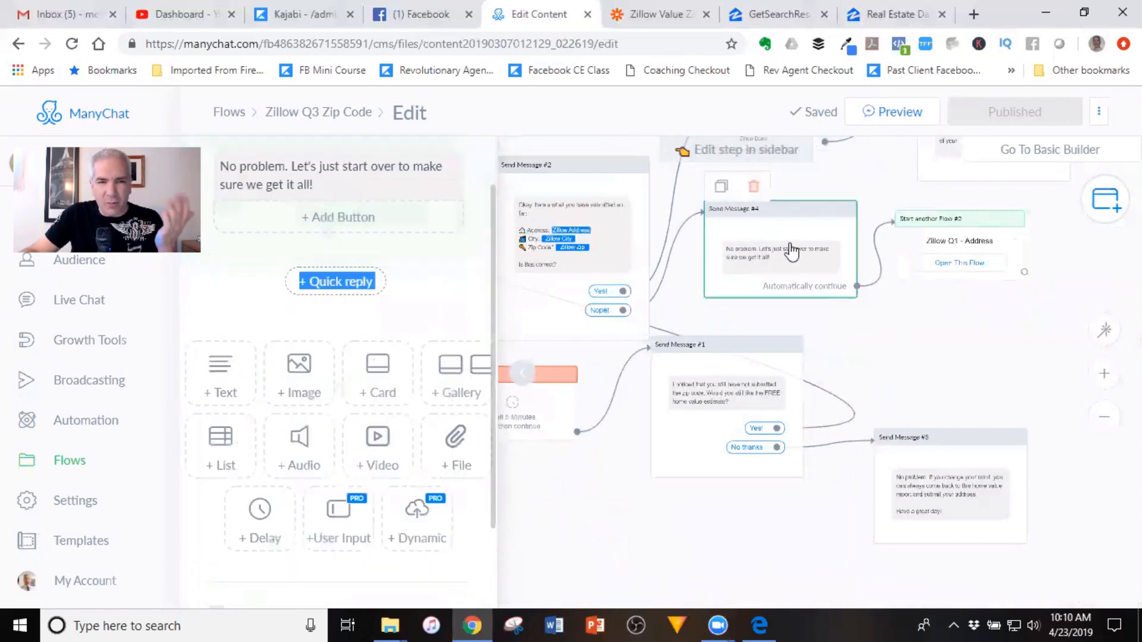
scroll(791, 262, up, 2)
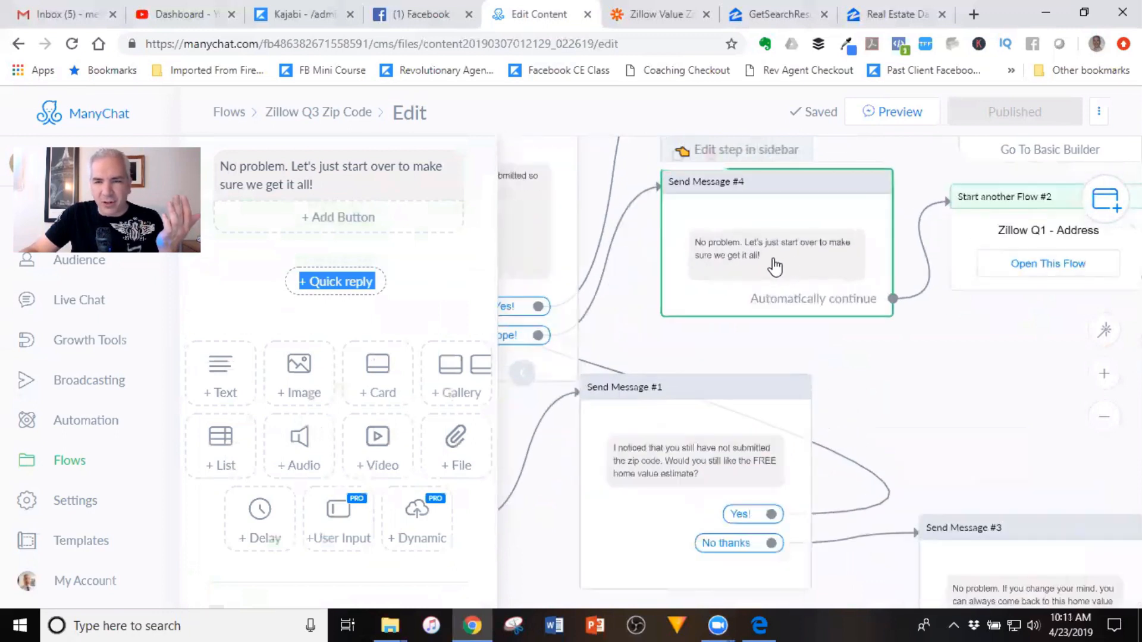
click(919, 357)
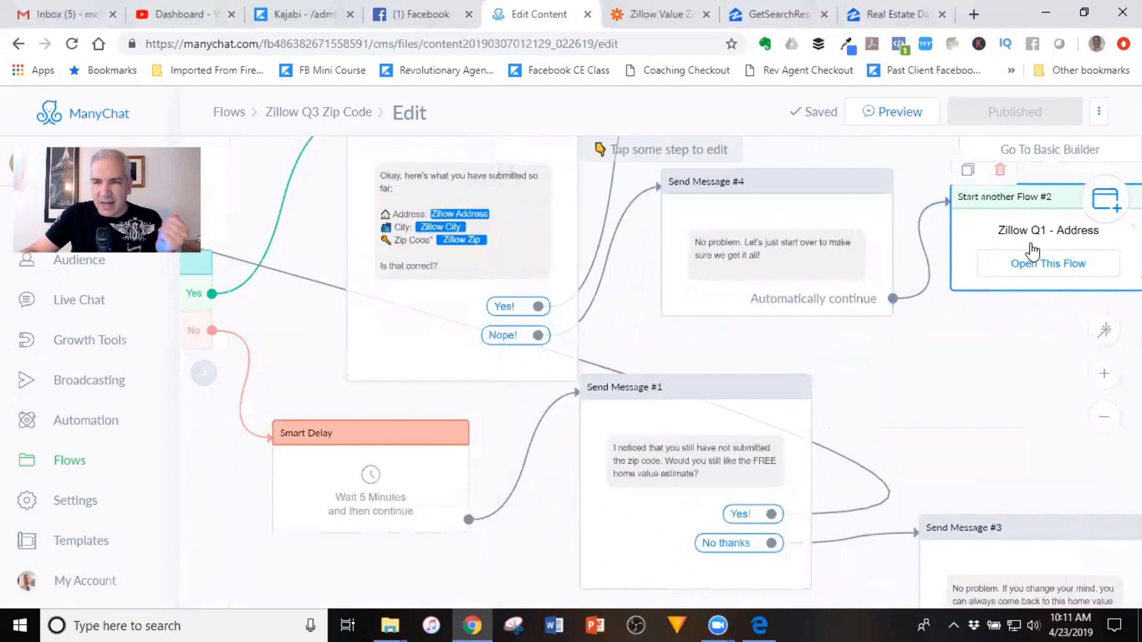
drag(1004, 346, 936, 378)
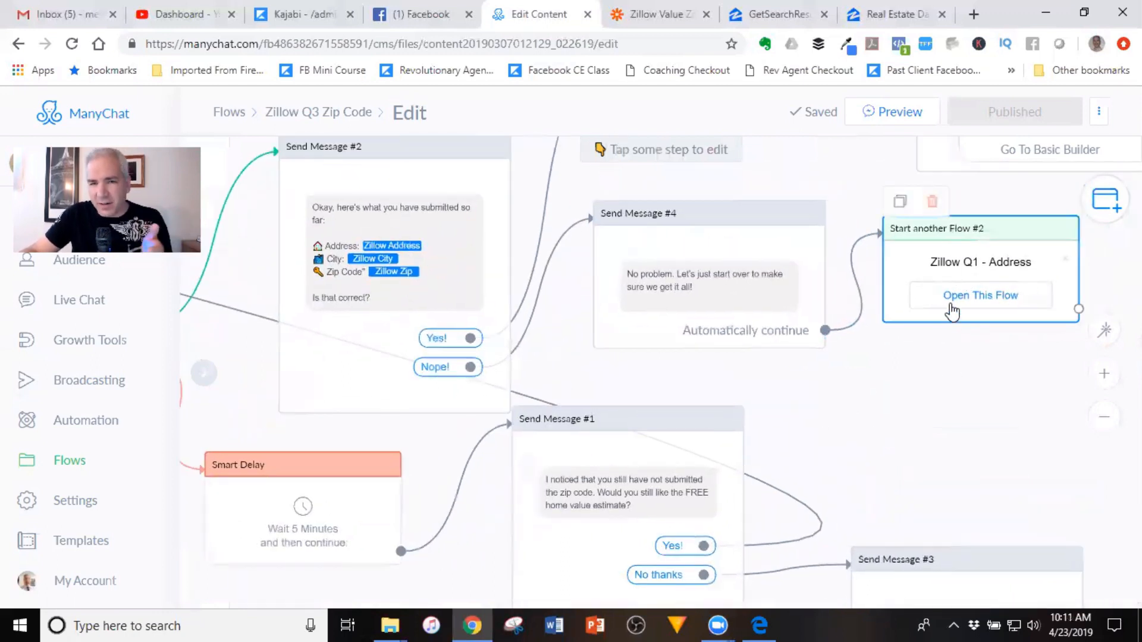
drag(853, 402, 1036, 515)
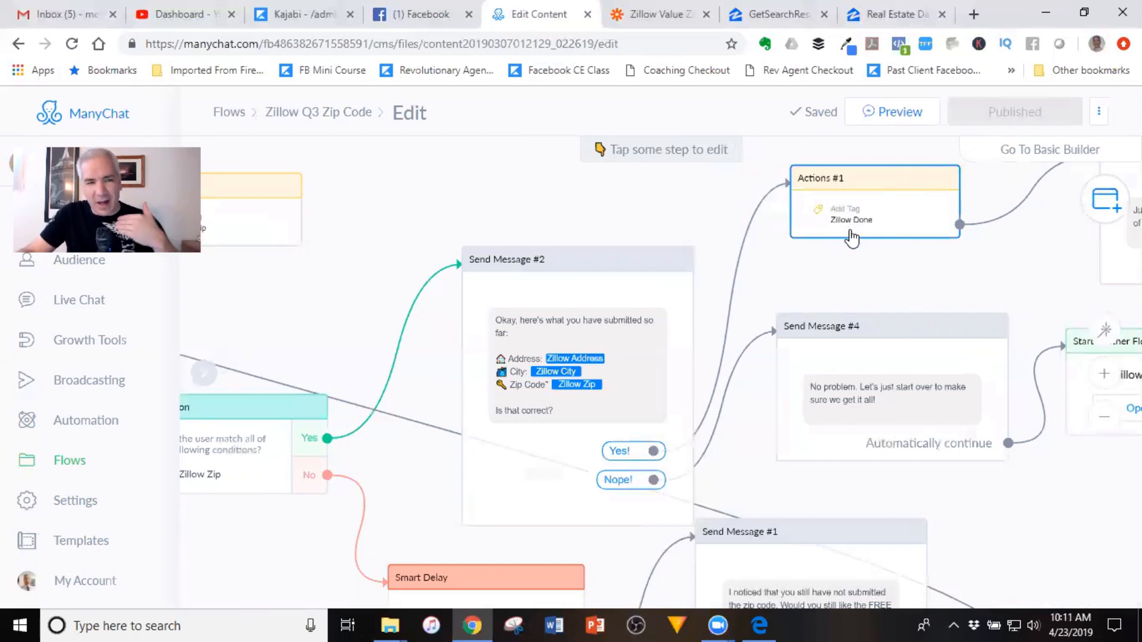
drag(1002, 260, 740, 275)
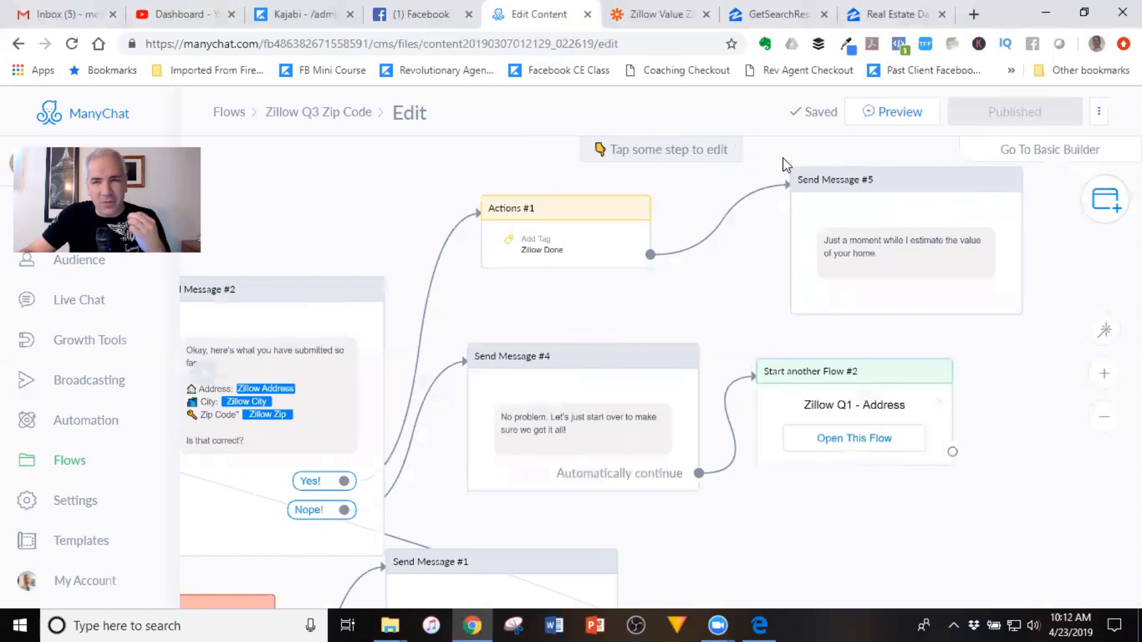
Step: Switch to the Zillow developer pages and read the API overview's Get Started section and the GetSearchResults API parameters
click(894, 14)
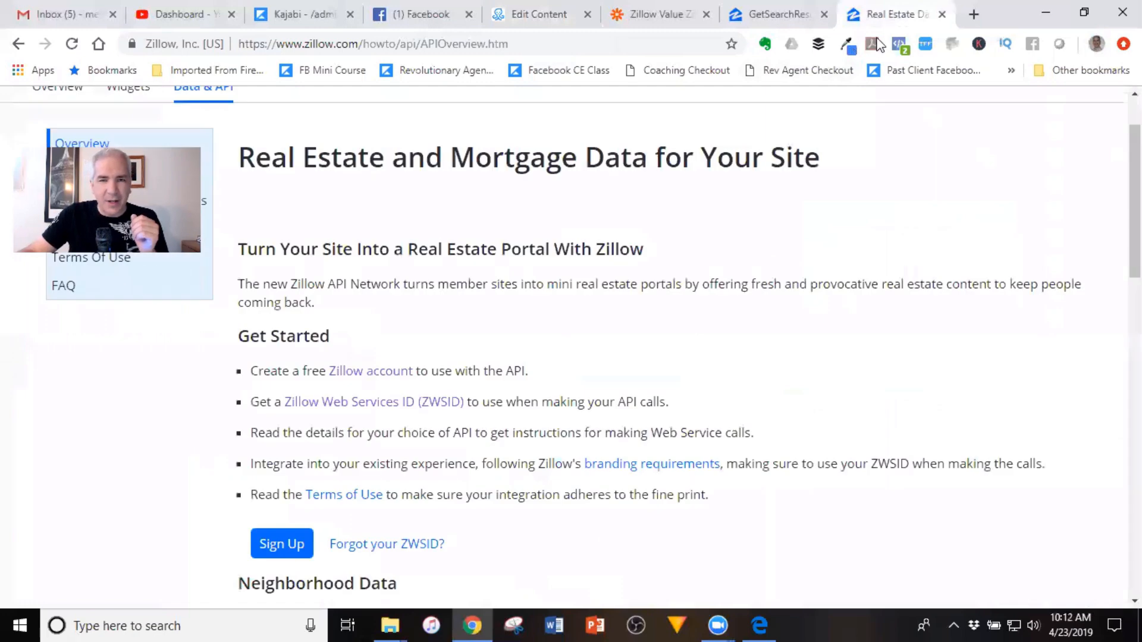
scroll(839, 268, up, 2)
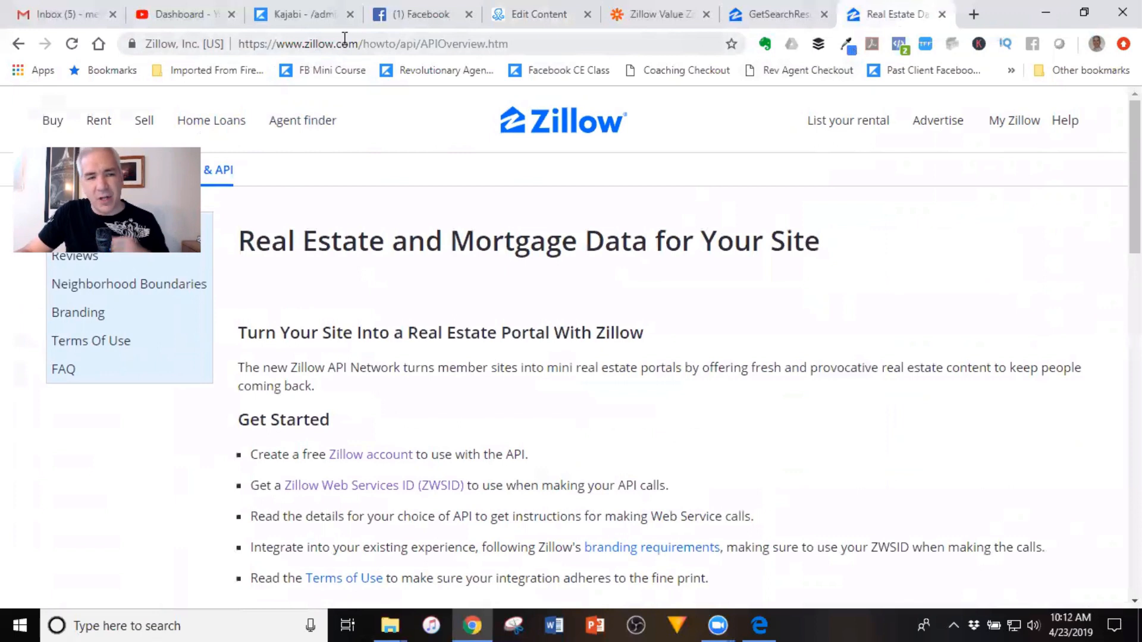
scroll(452, 244, down, 1)
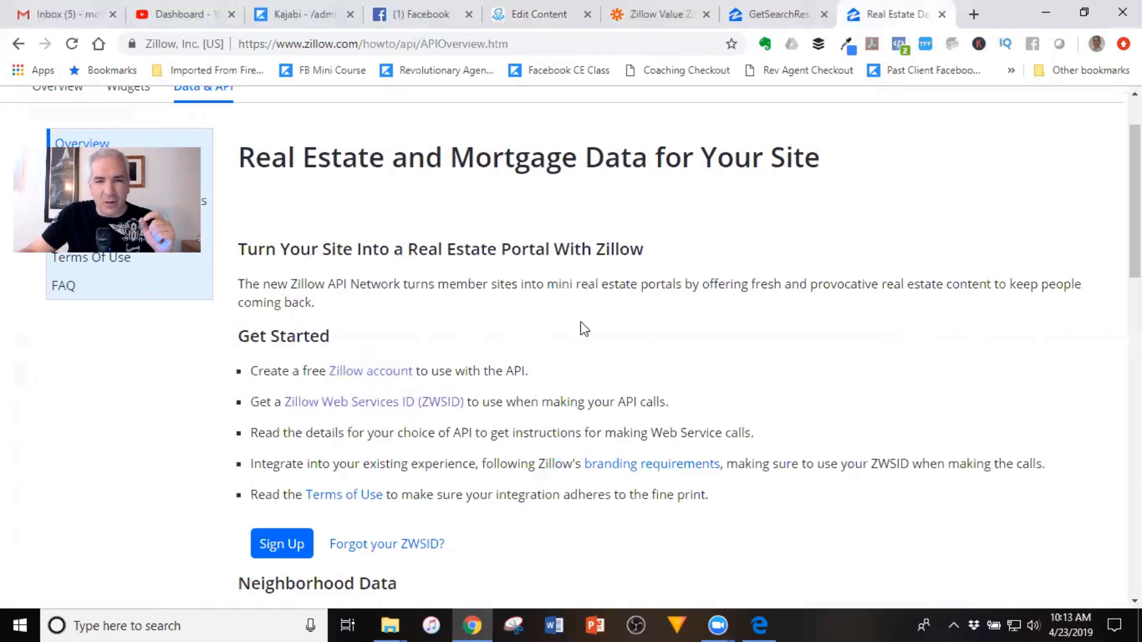
scroll(547, 220, up, 2)
scroll(548, 219, down, 2)
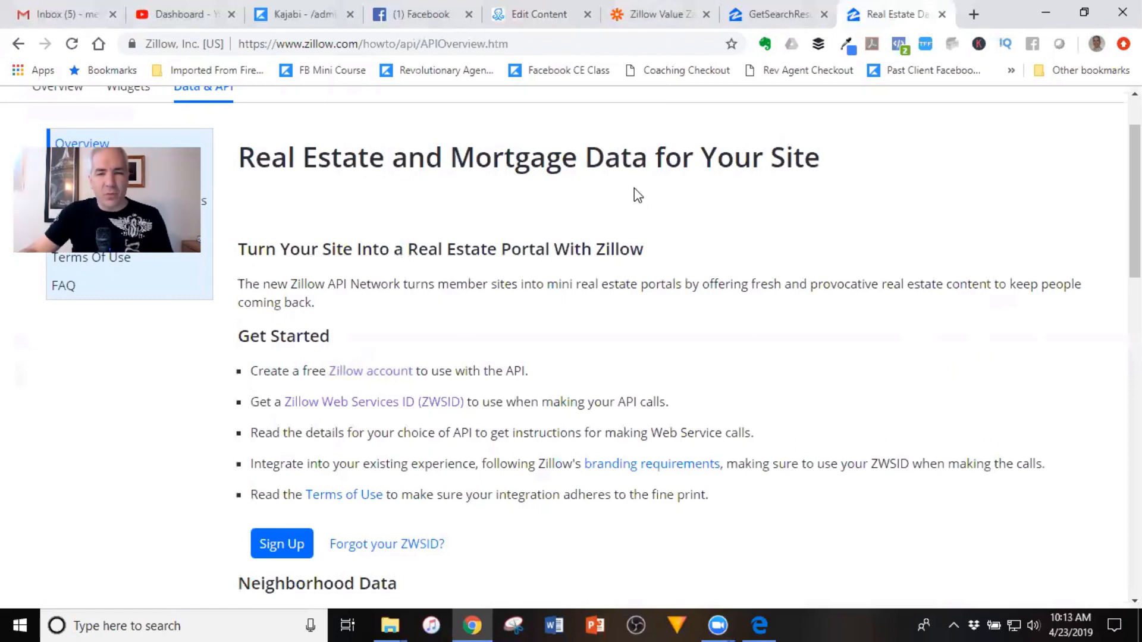
click(753, 15)
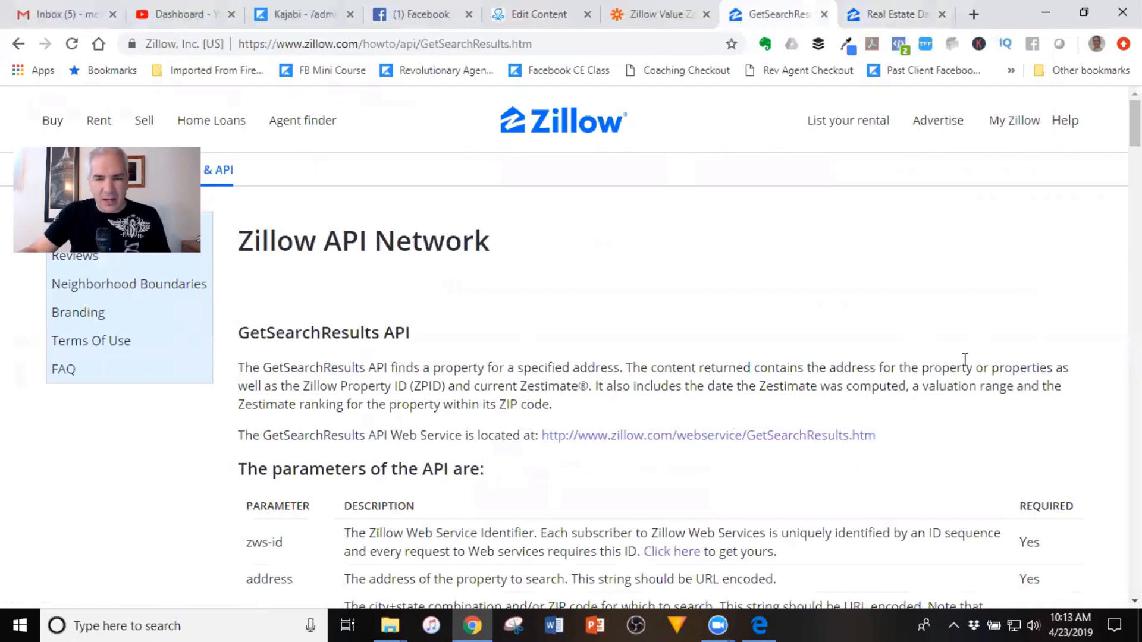
scroll(965, 359, down, 3)
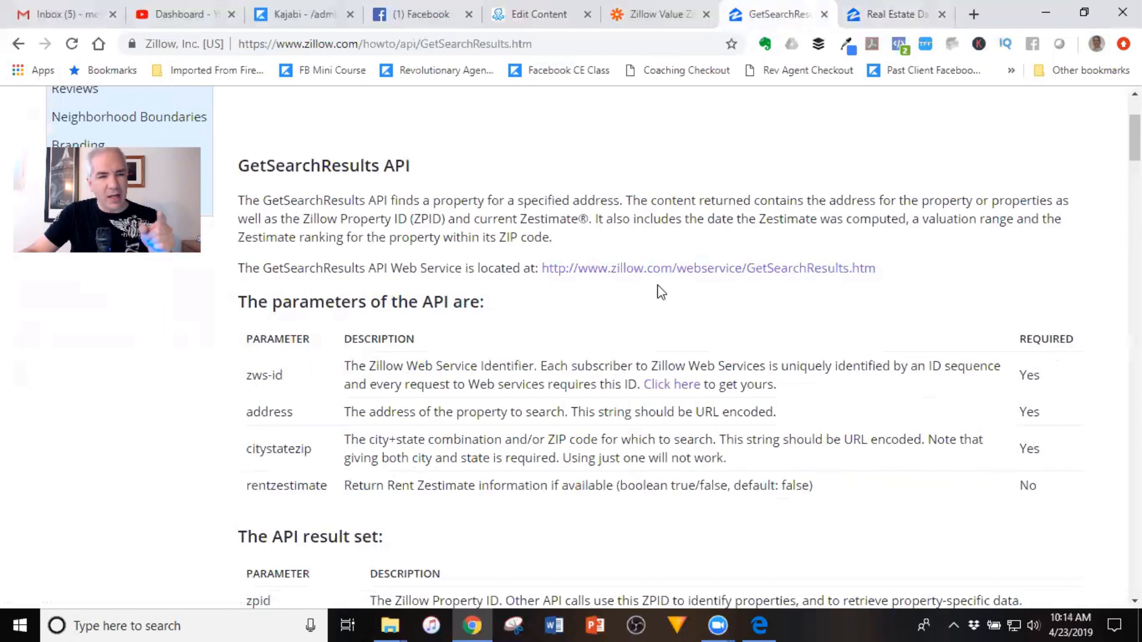
Step: Switch to the Zillow Value Zap in Zapier and expand its New Tagged User trigger to show the setup stages
click(658, 21)
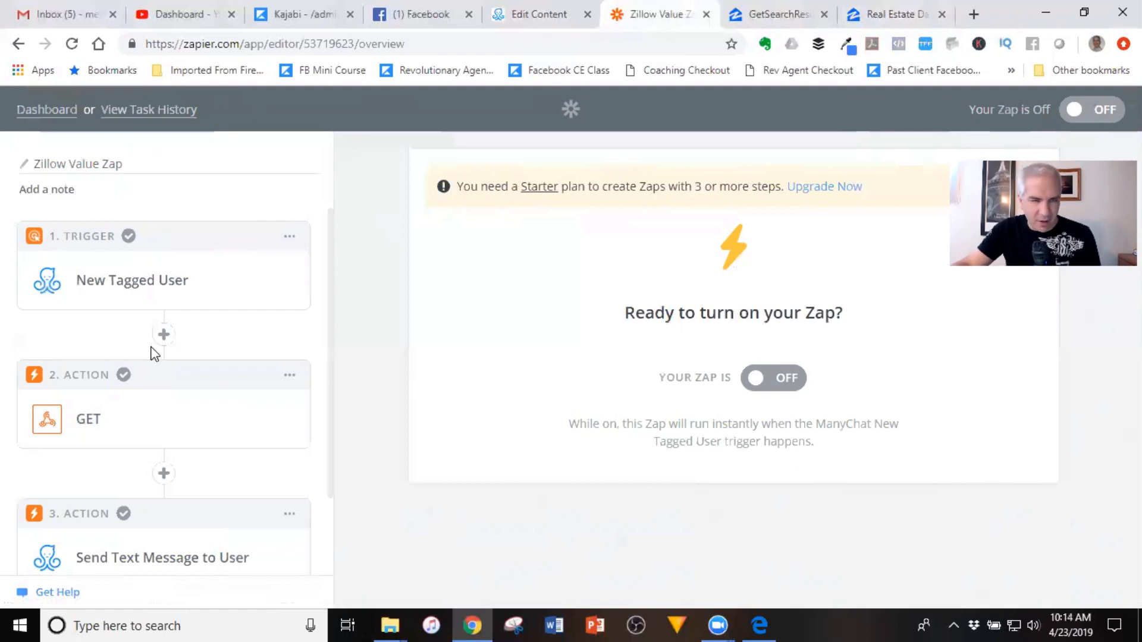
click(211, 272)
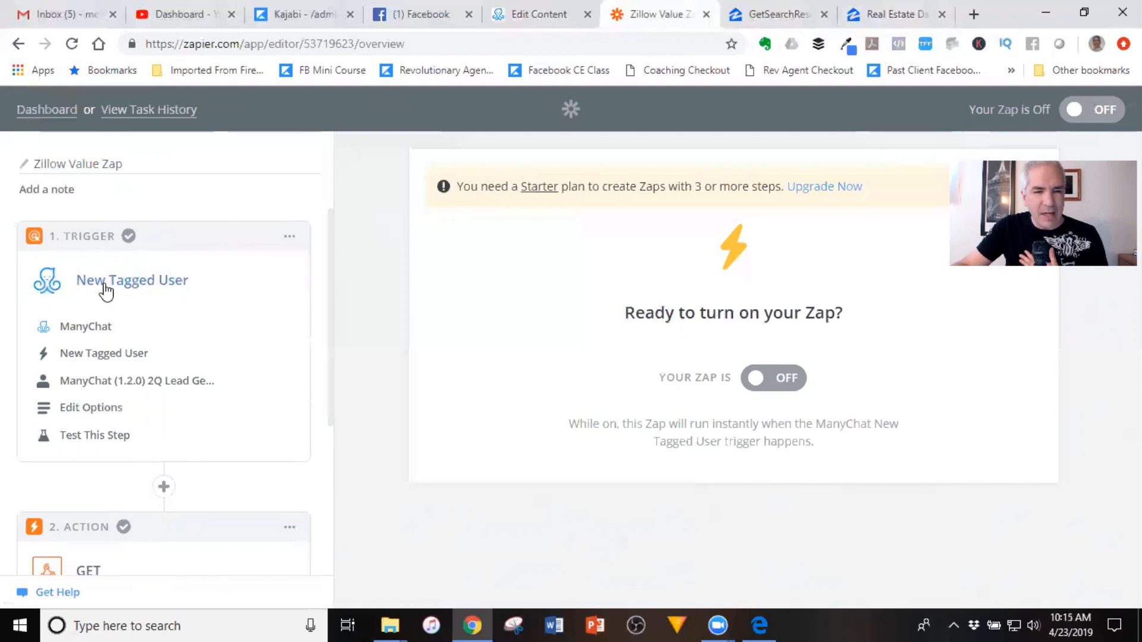
click(124, 286)
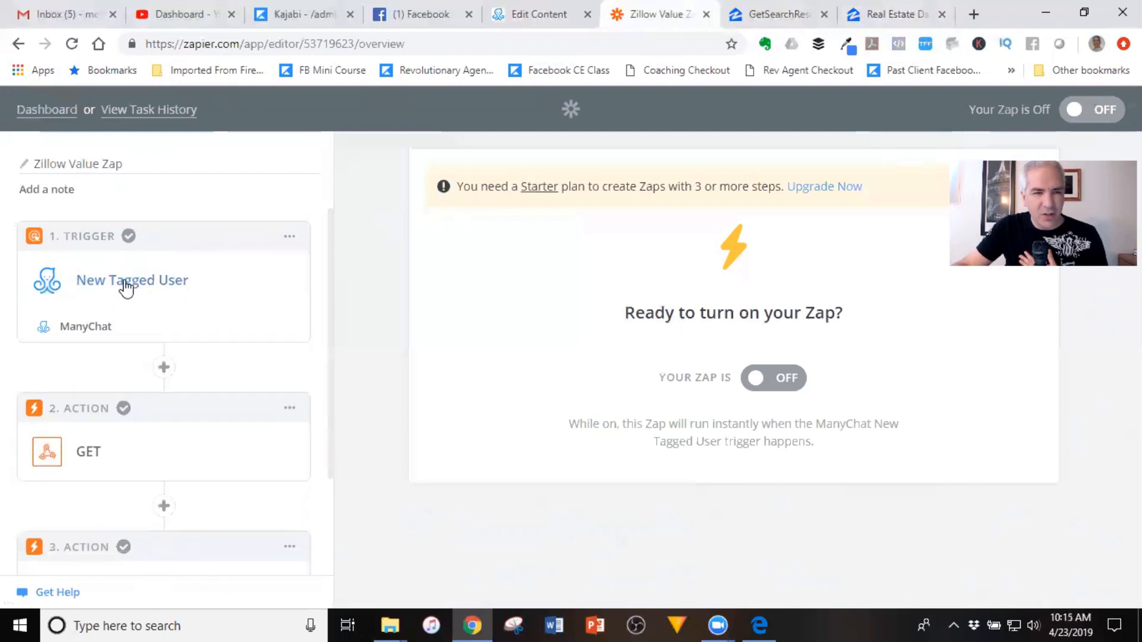
click(288, 240)
click(136, 271)
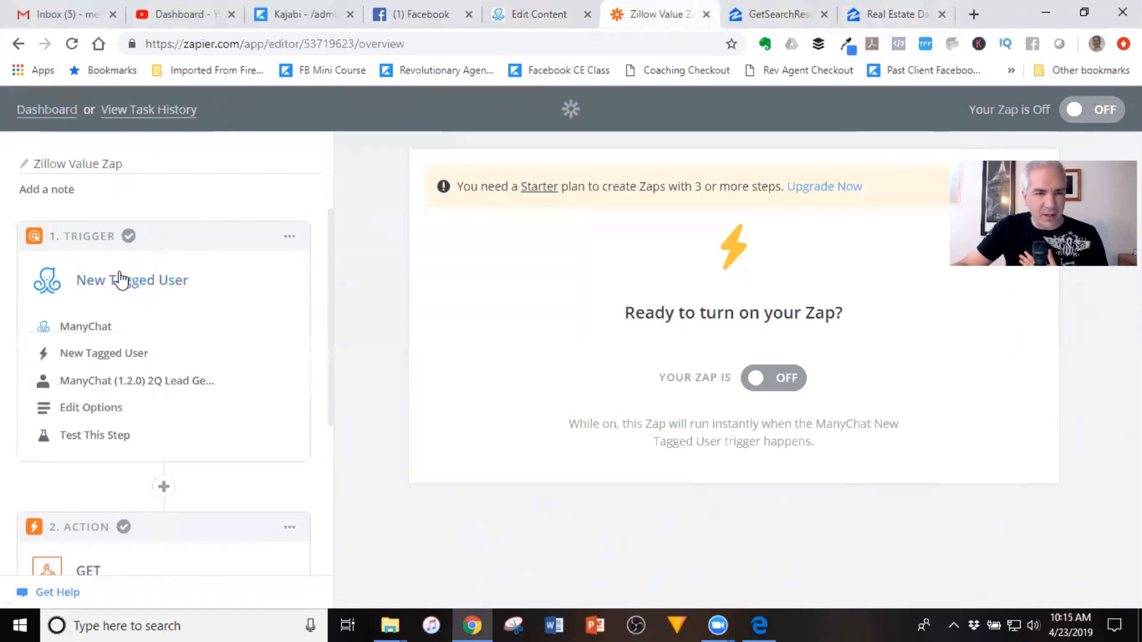
Step: Review the trigger's chosen app, its event, the connected ManyChat account and the tag set in its options
click(76, 326)
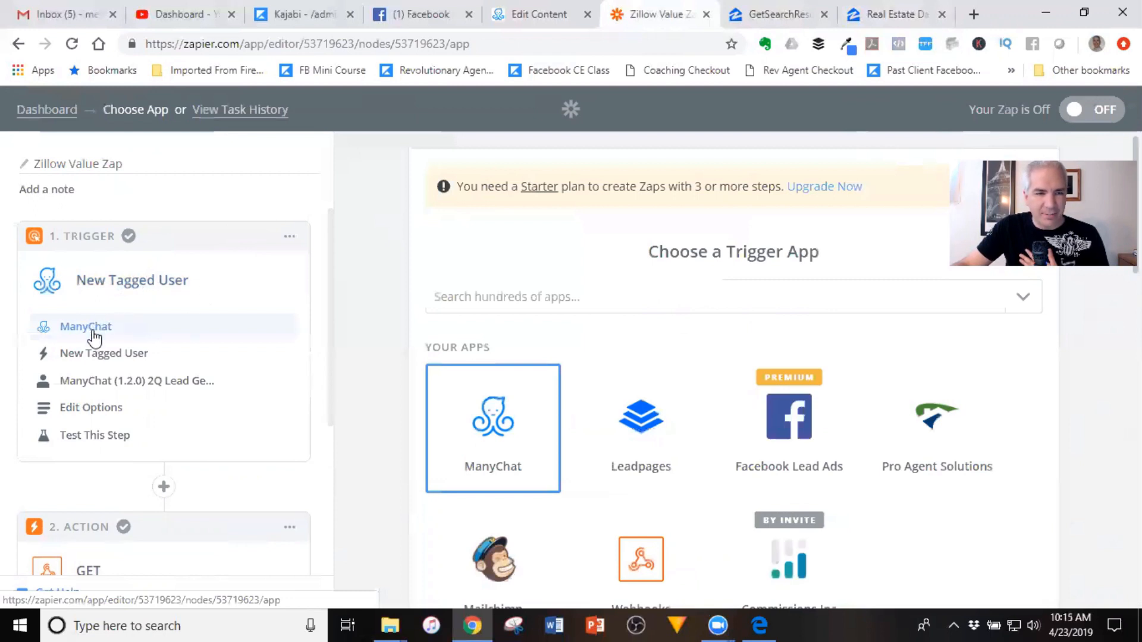
click(92, 354)
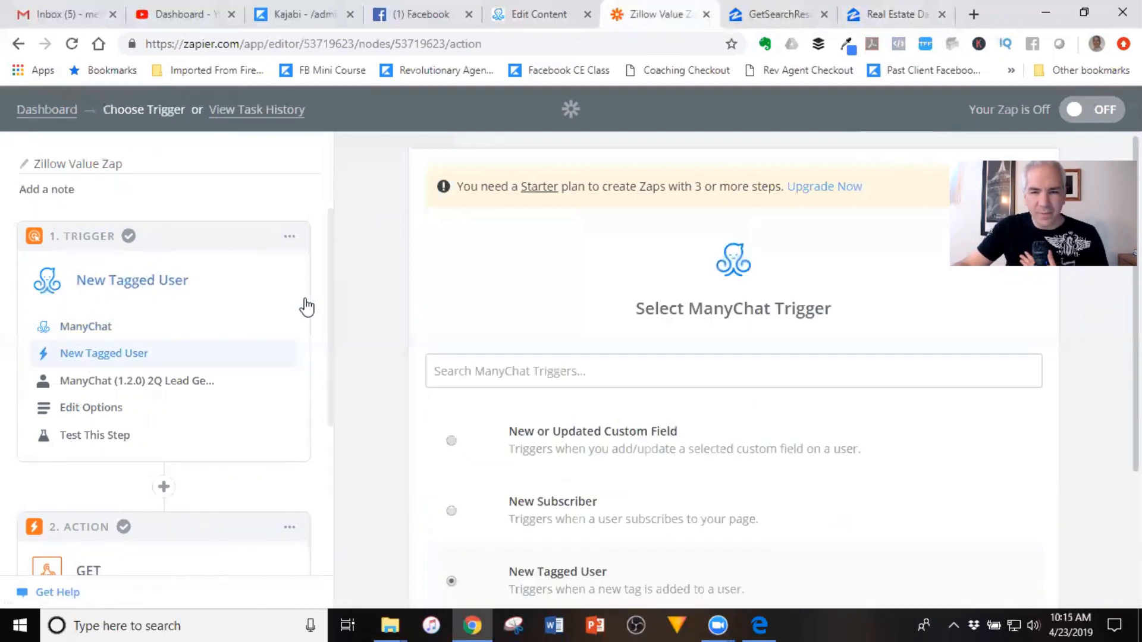
scroll(681, 369, down, 3)
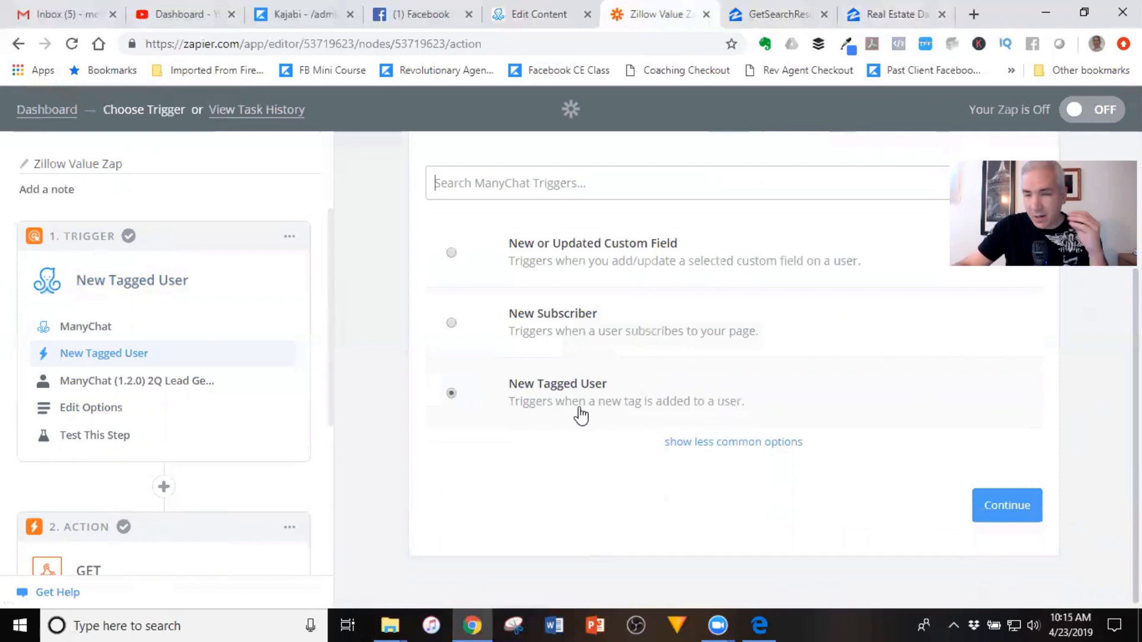
click(166, 386)
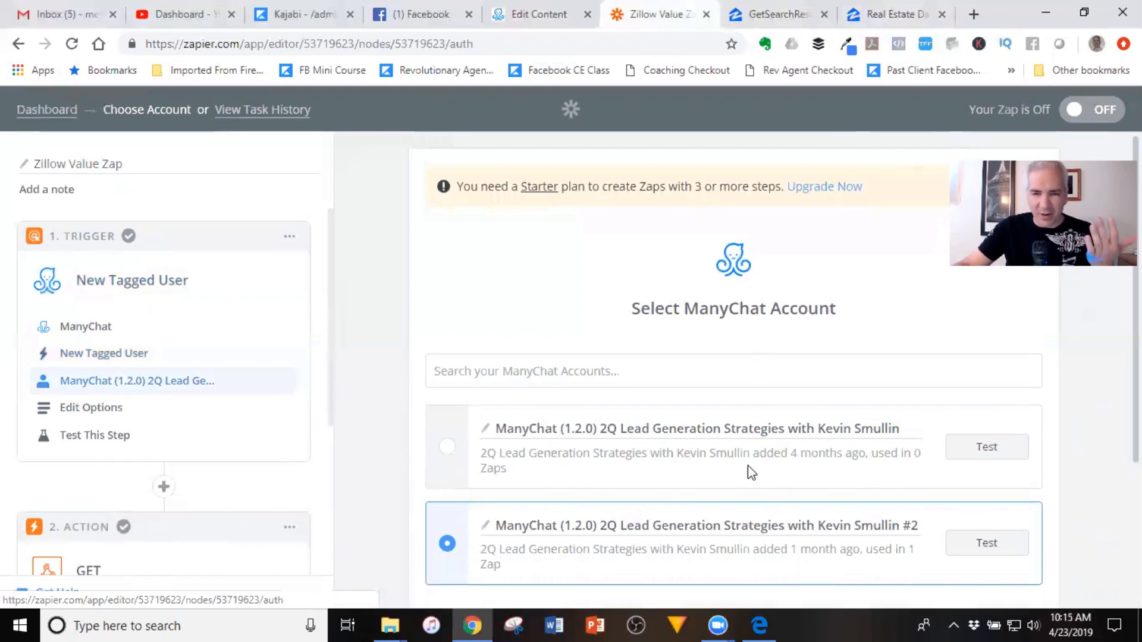
click(89, 404)
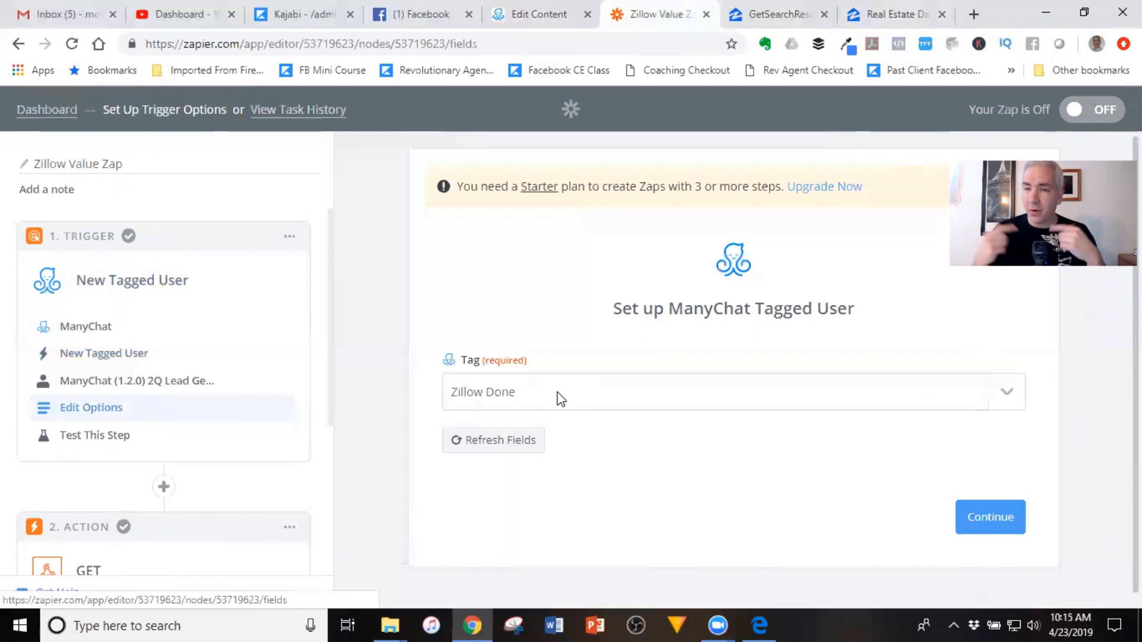
Step: Check the Zillow Done tag action in the ManyChat flow against the Zap trigger, and view the trigger's sample in its test stage
click(517, 18)
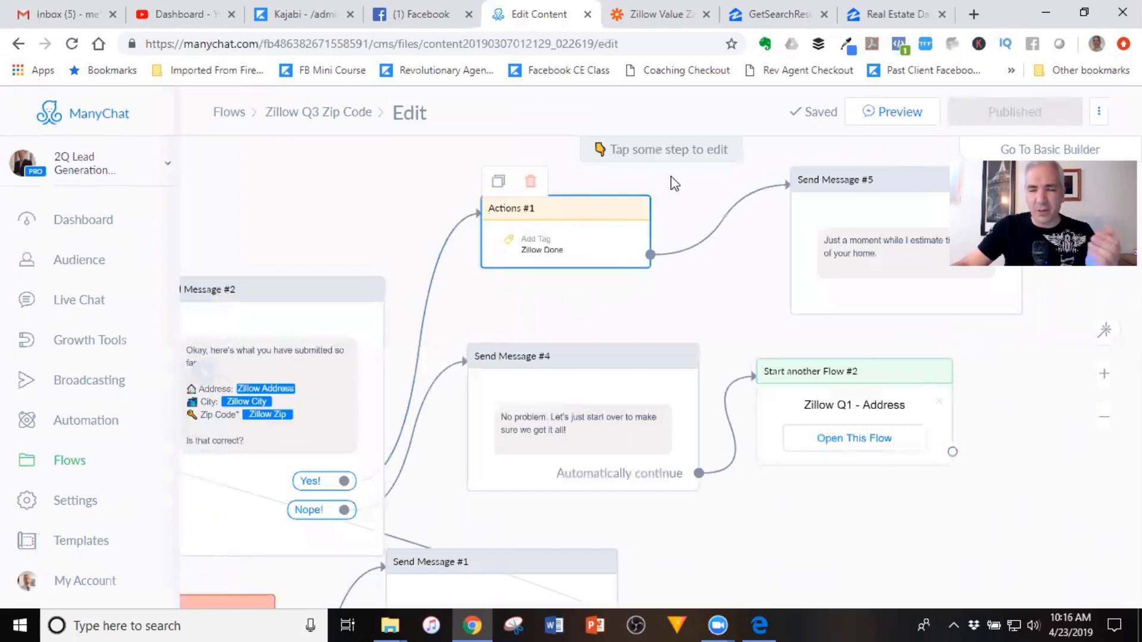
click(653, 15)
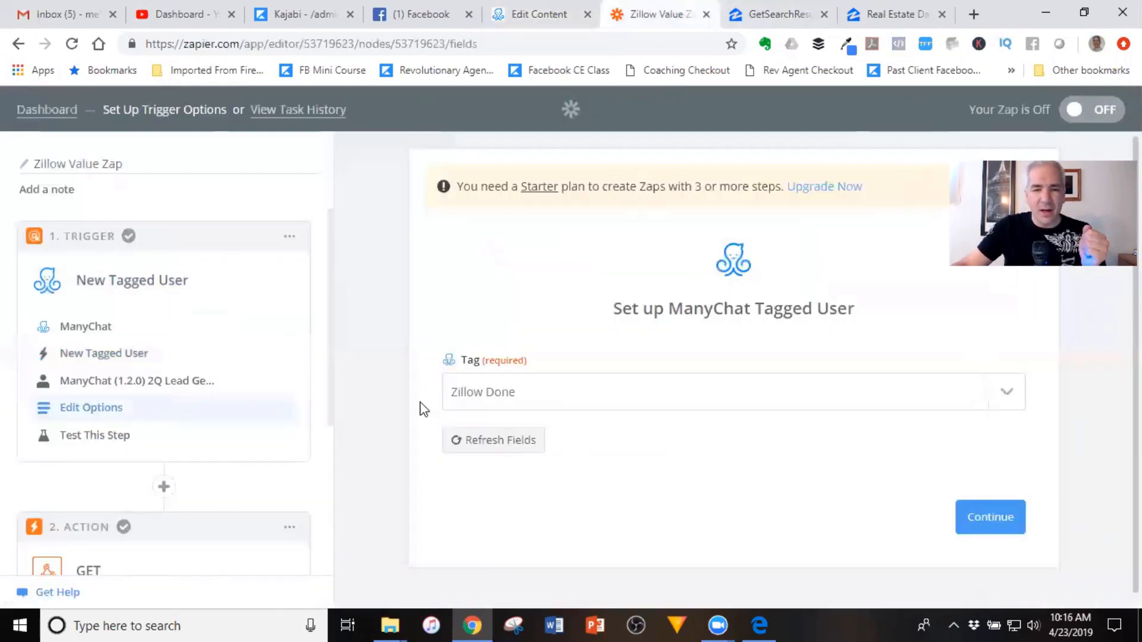
click(103, 443)
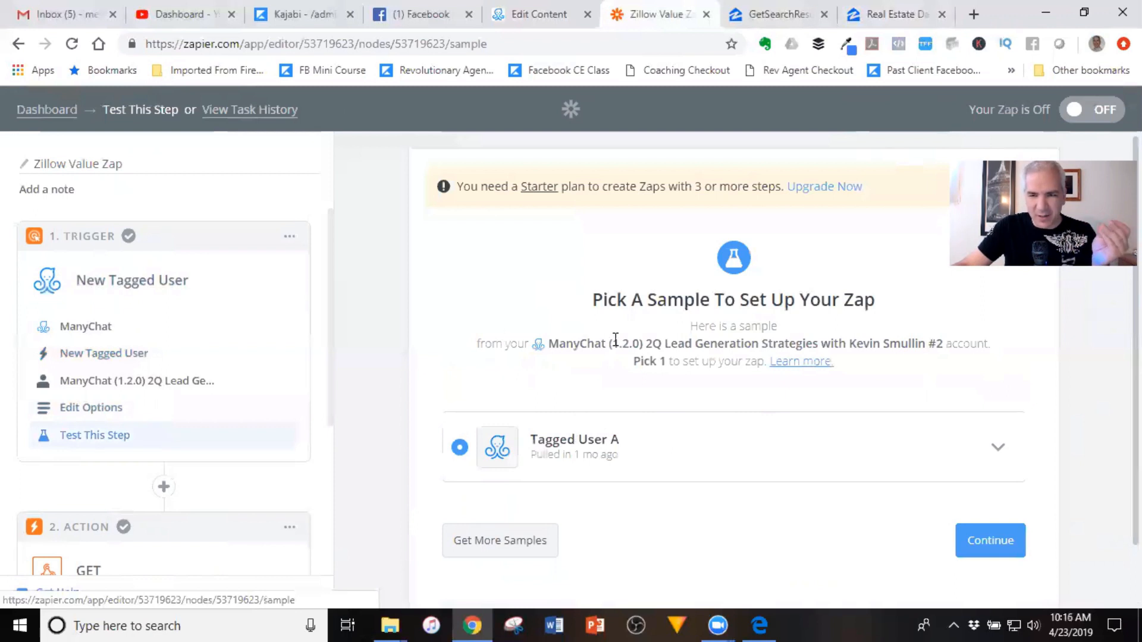
scroll(616, 340, down, 1)
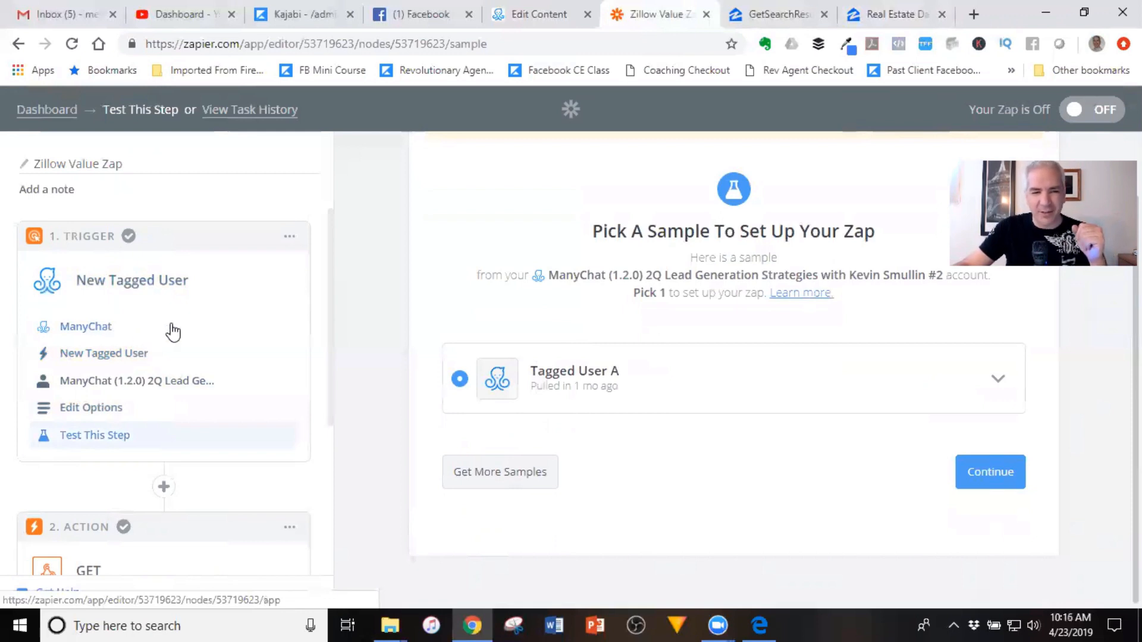
Step: Expand the Zap's GET action and review its chosen app and the available webhook request types
scroll(171, 329, down, 4)
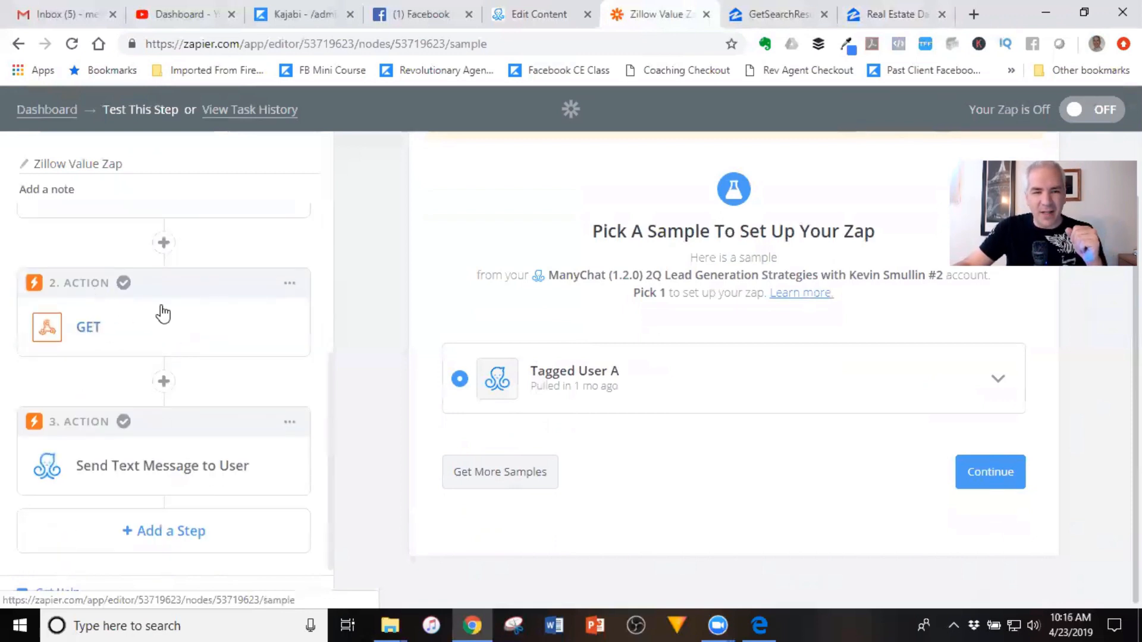
click(89, 331)
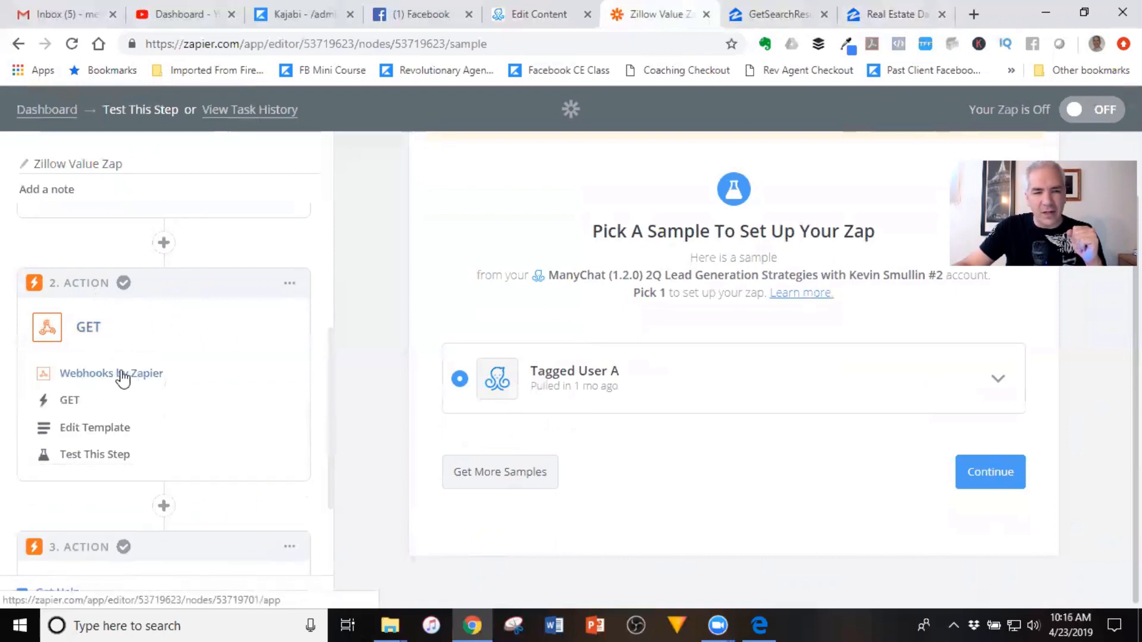
click(102, 376)
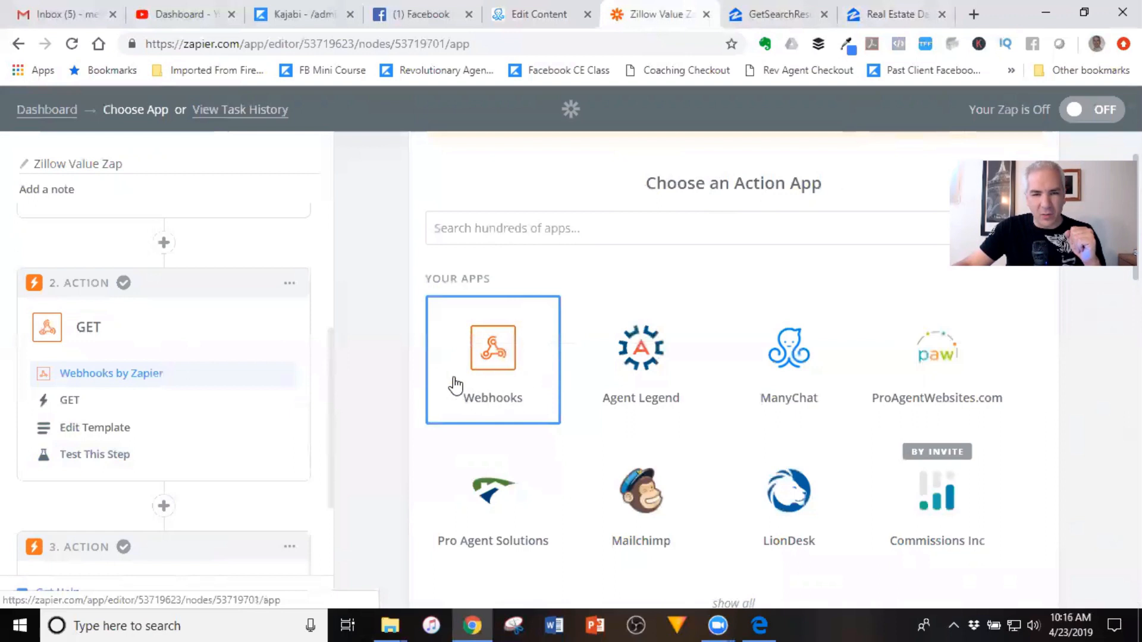
click(74, 400)
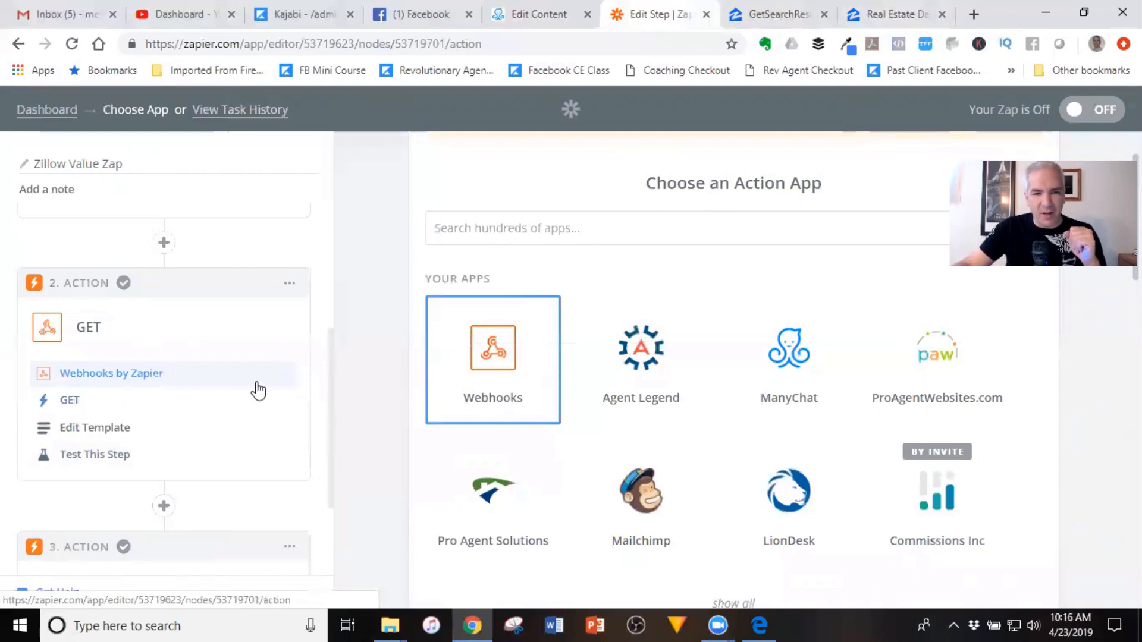
scroll(821, 349, down, 3)
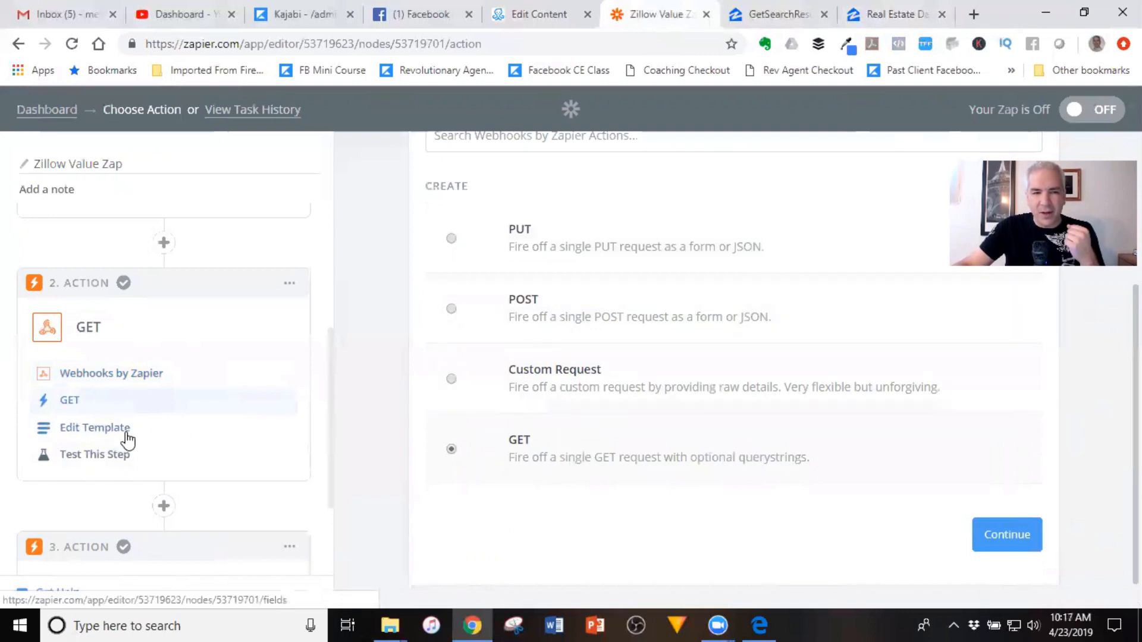
Step: Open the GET action's template, glance at Zillow's GetSearchResults page, and clear the zws-id query parameter's value
click(99, 434)
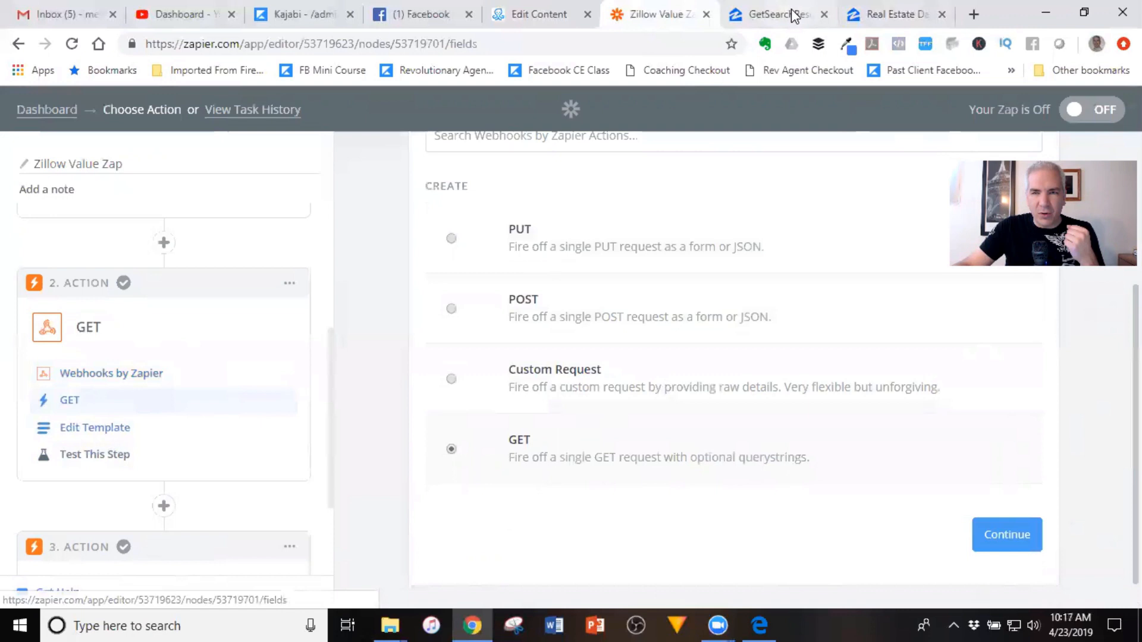
click(780, 14)
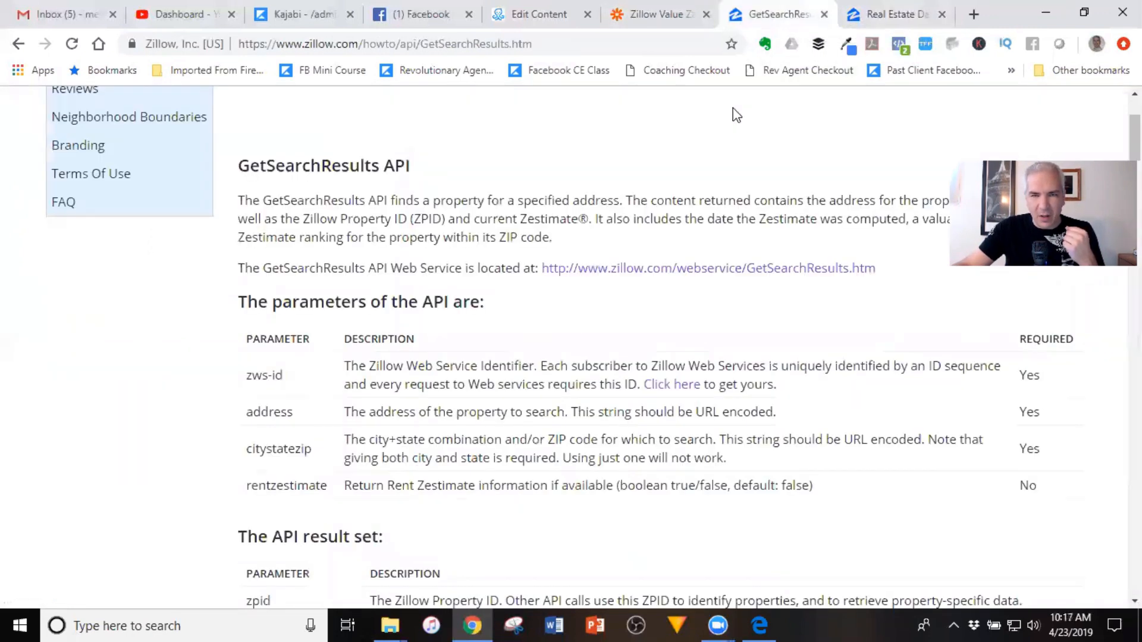
click(667, 9)
click(809, 410)
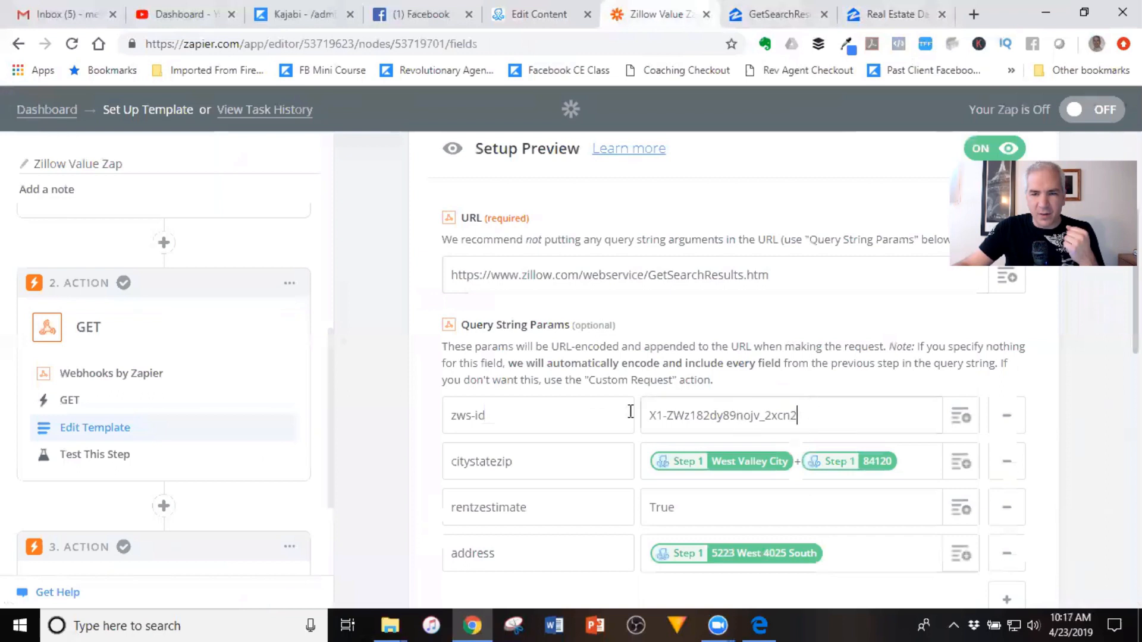
key(ctrl+a)
key(BackSpace)
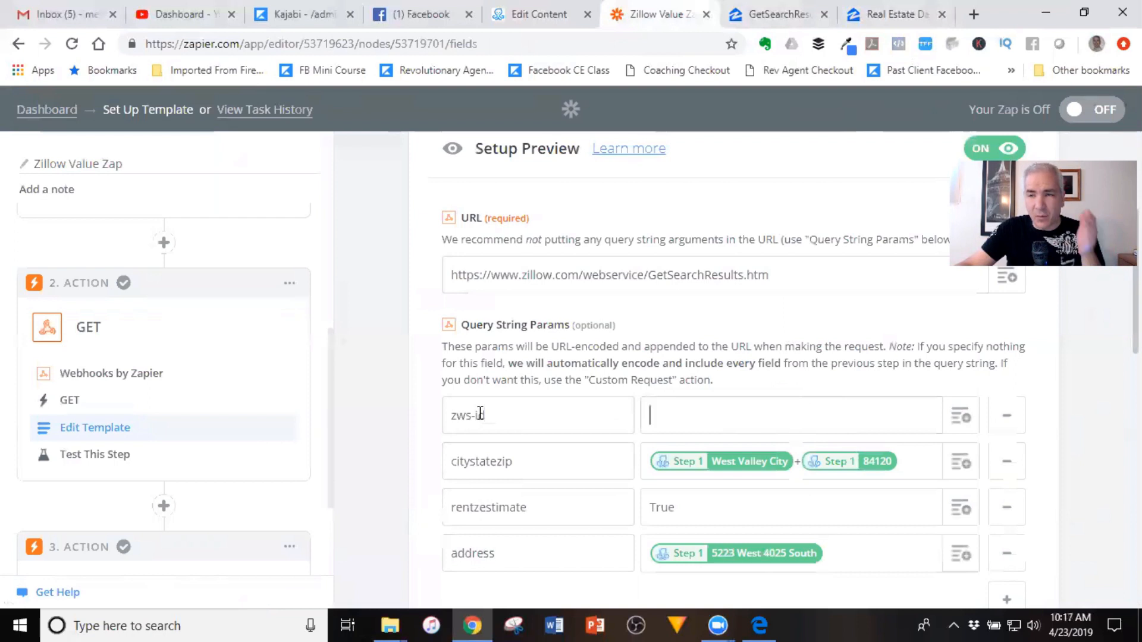
click(800, 423)
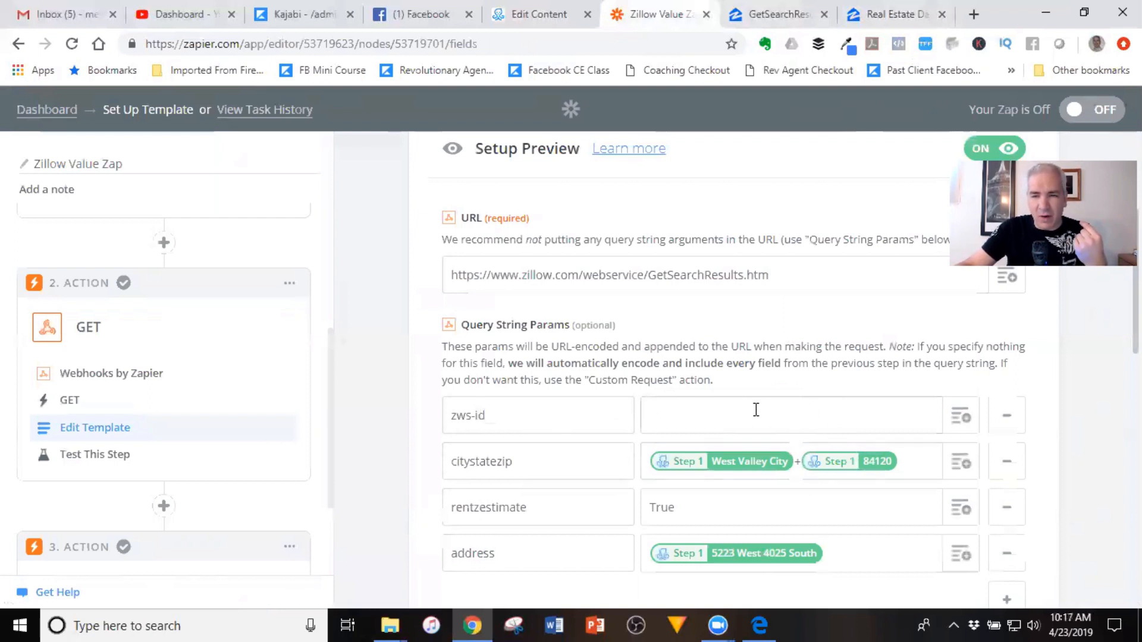
Step: Compare the GET template's URL with the web service address on Zillow's GetSearchResults page
scroll(803, 355, down, 1)
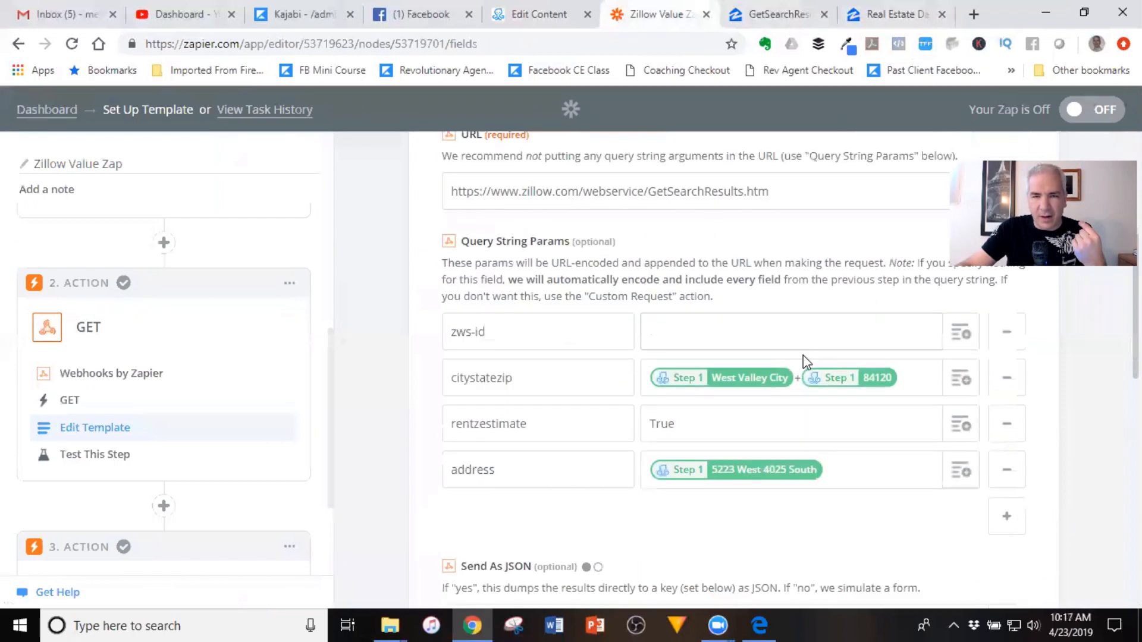
scroll(803, 355, up, 2)
scroll(803, 355, down, 1)
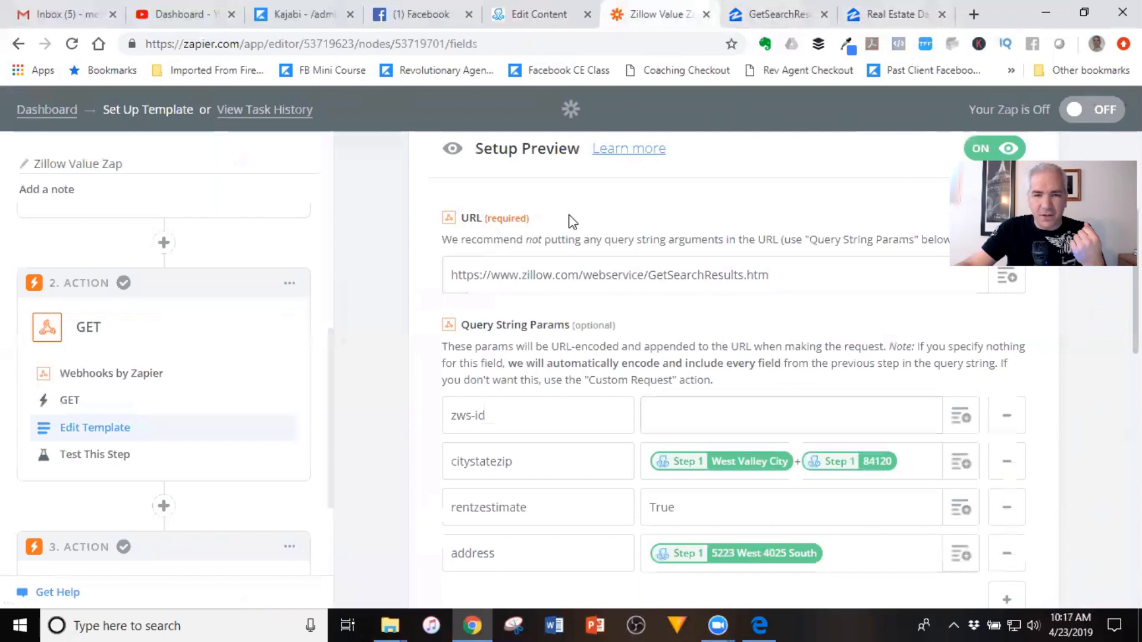
scroll(548, 238, up, 1)
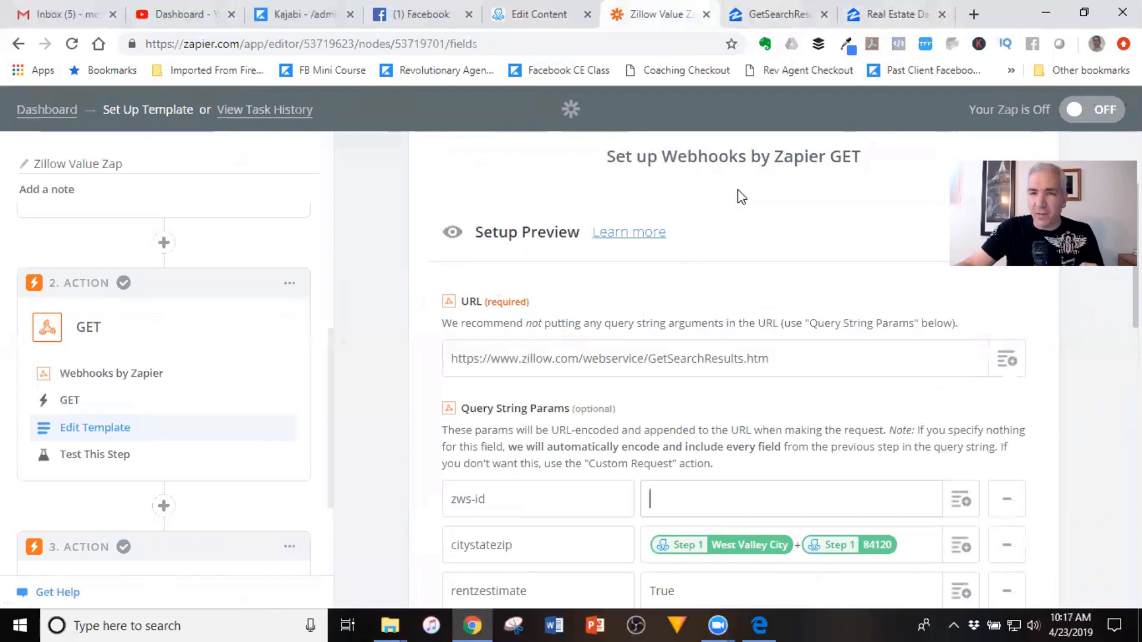
click(783, 15)
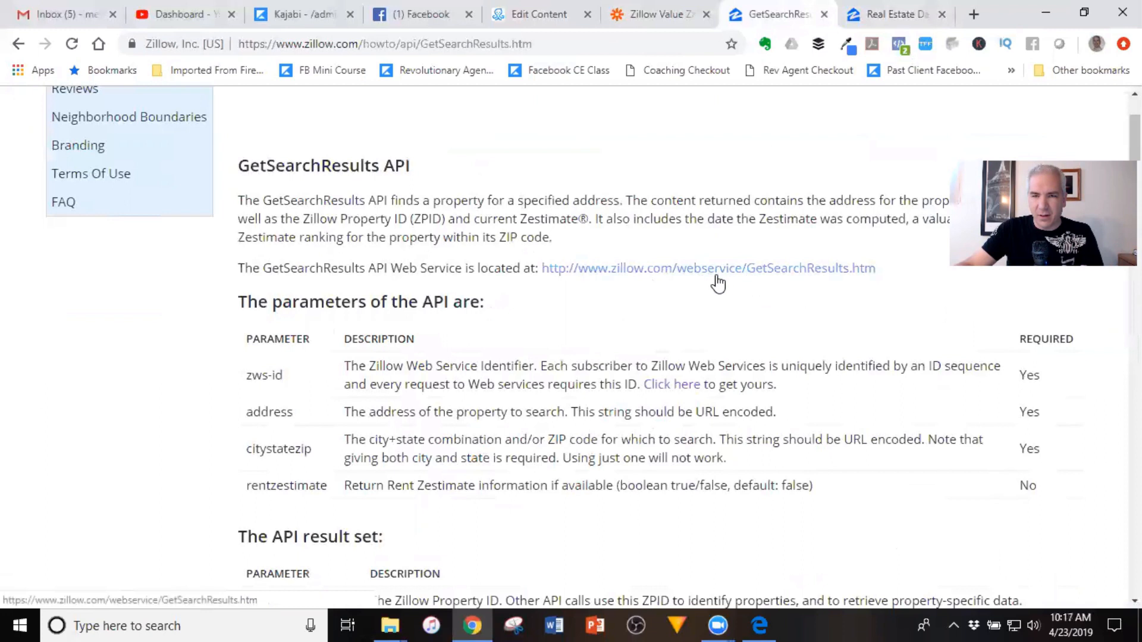
click(677, 15)
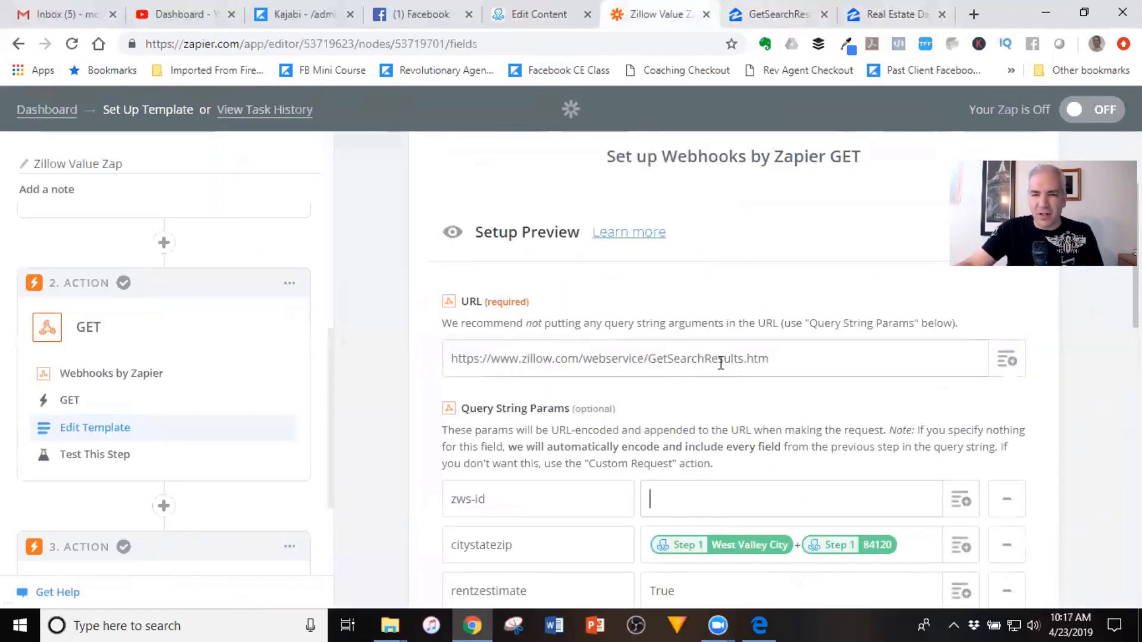
Step: Compare the template's query string parameters with the citystatezip and rentzestimate descriptions in Zillow's API documentation
scroll(843, 306, down, 1)
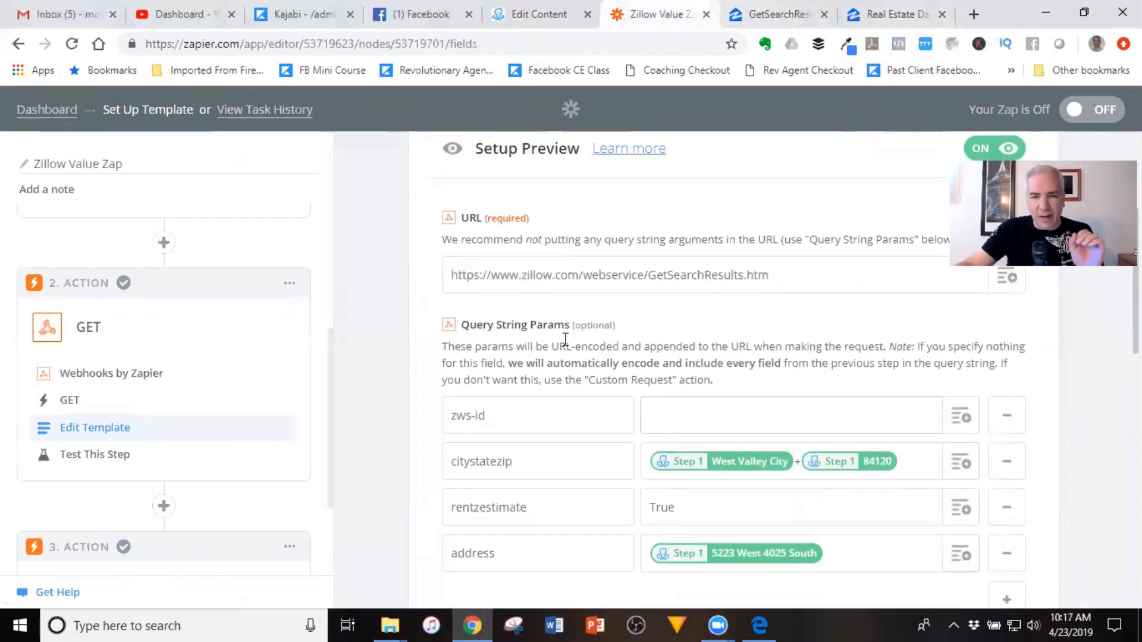
scroll(595, 330, down, 1)
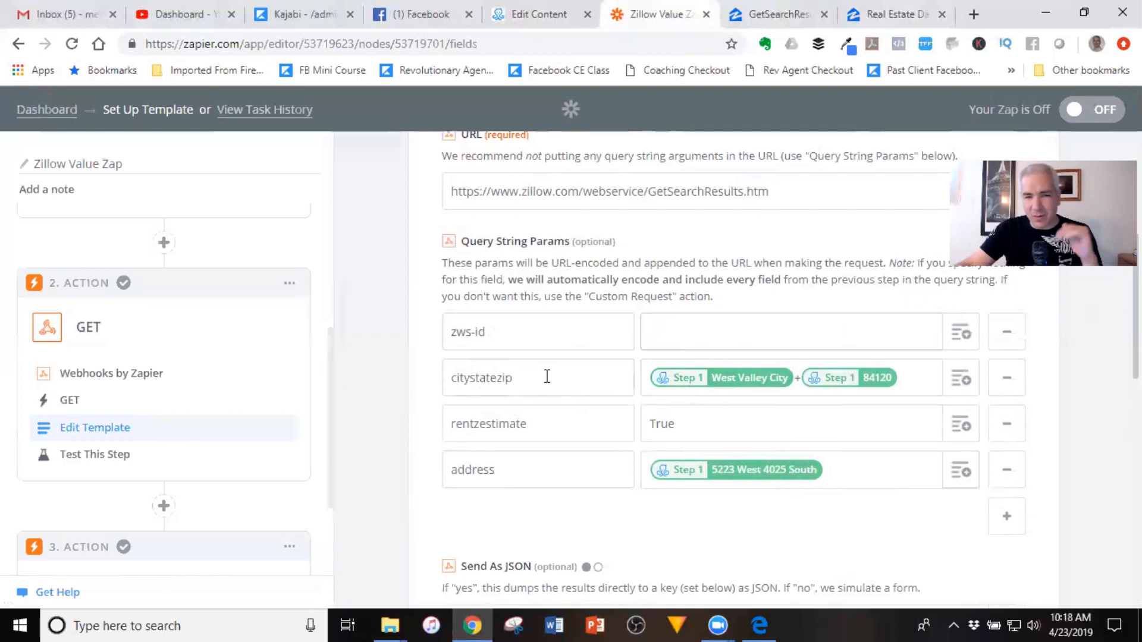
click(773, 18)
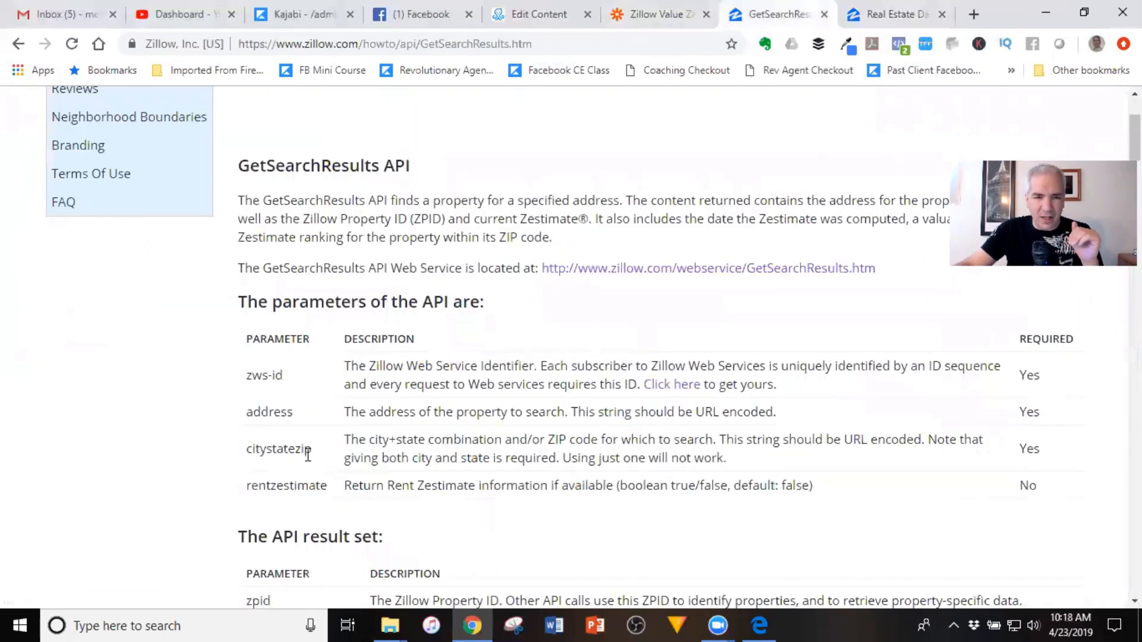
click(656, 8)
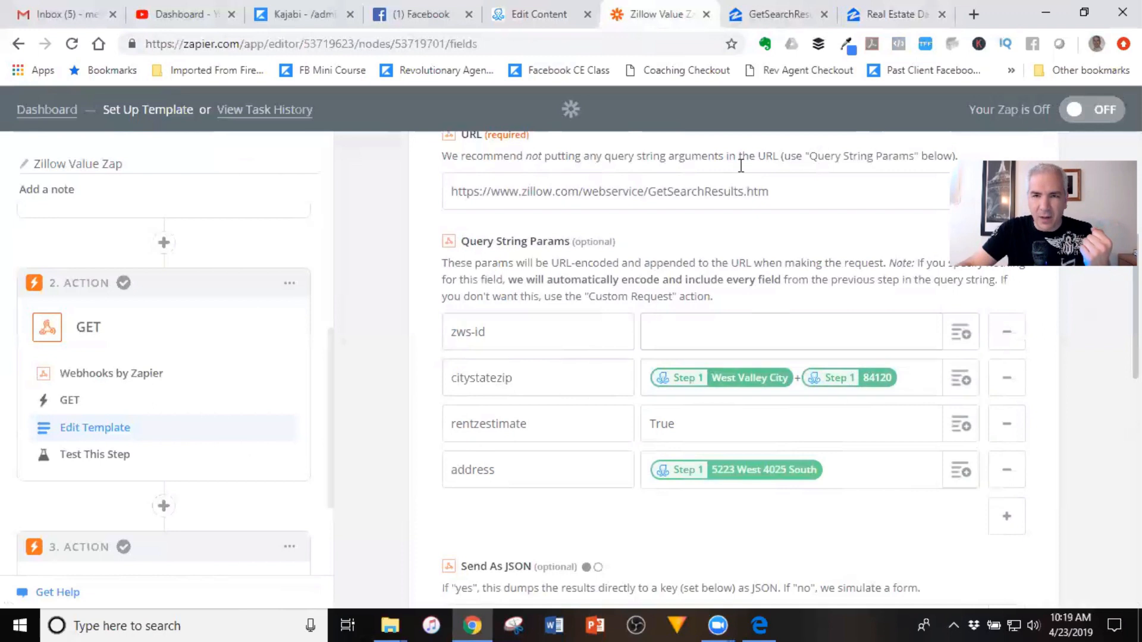
click(762, 13)
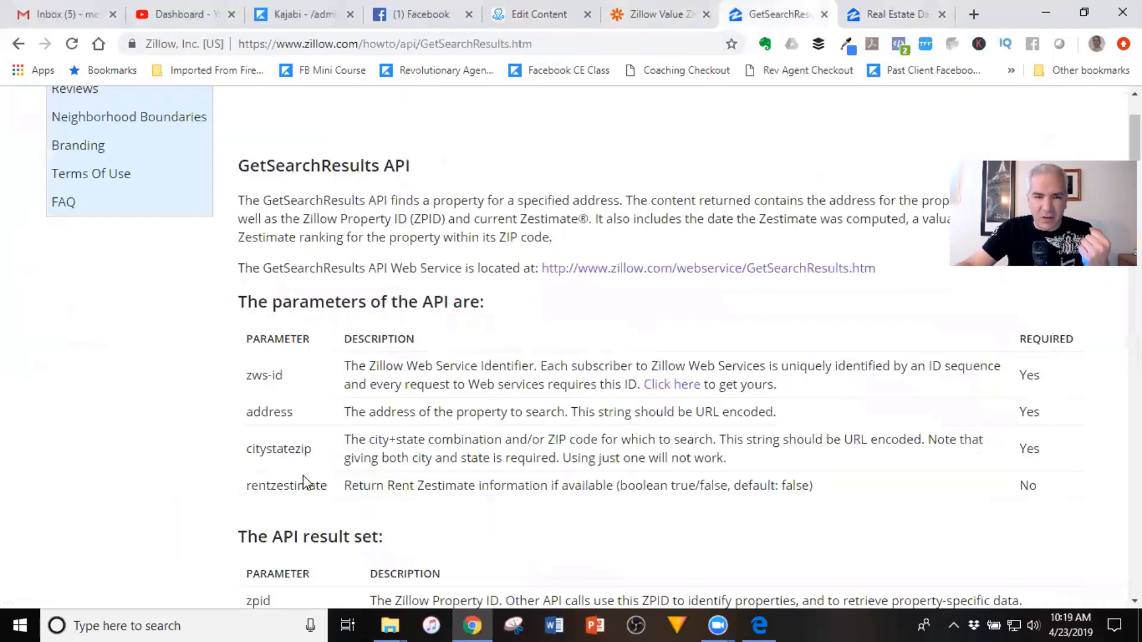
click(666, 10)
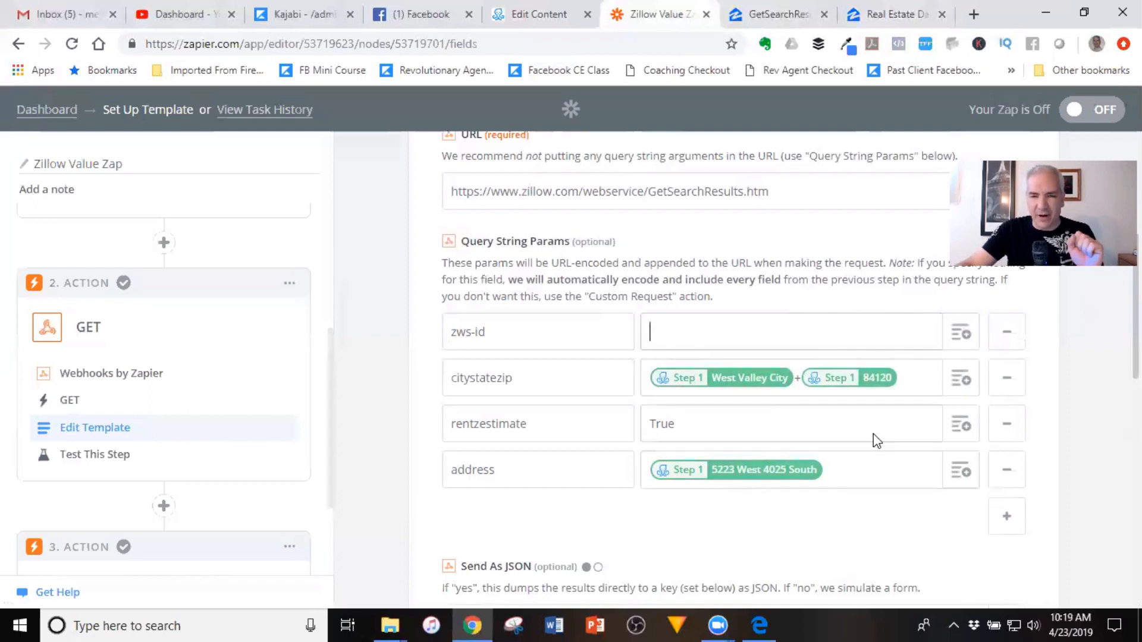
Step: Review the GET template's remaining options: Send As JSON, JSON key, Unflatten, Basic Auth and Headers
scroll(874, 442, down, 4)
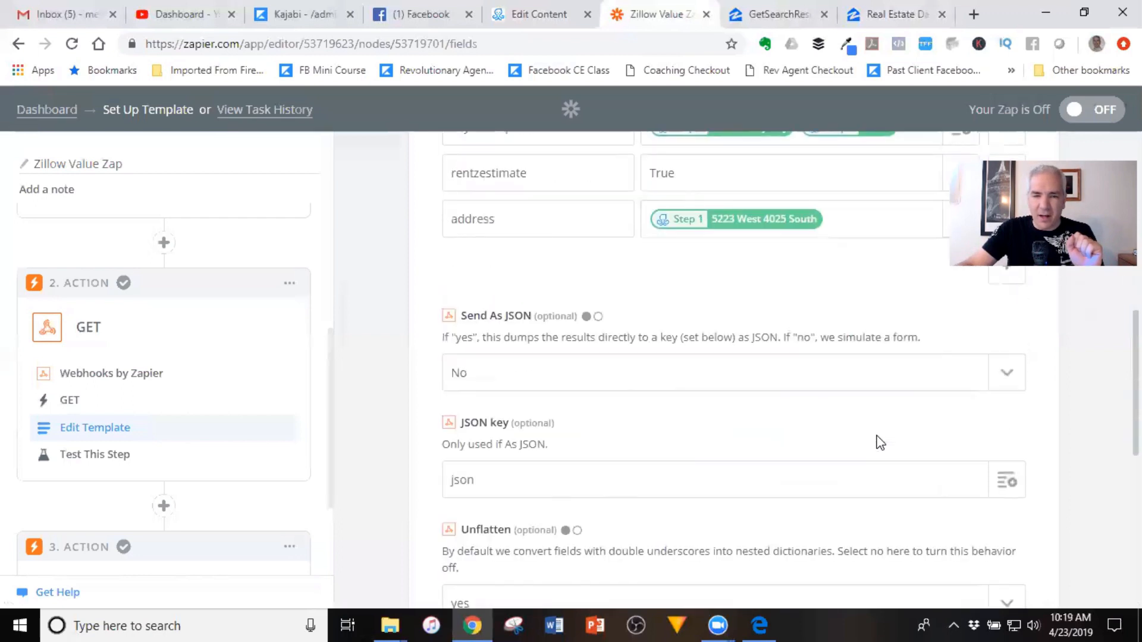
scroll(880, 443, down, 3)
scroll(708, 280, up, 2)
scroll(654, 268, down, 2)
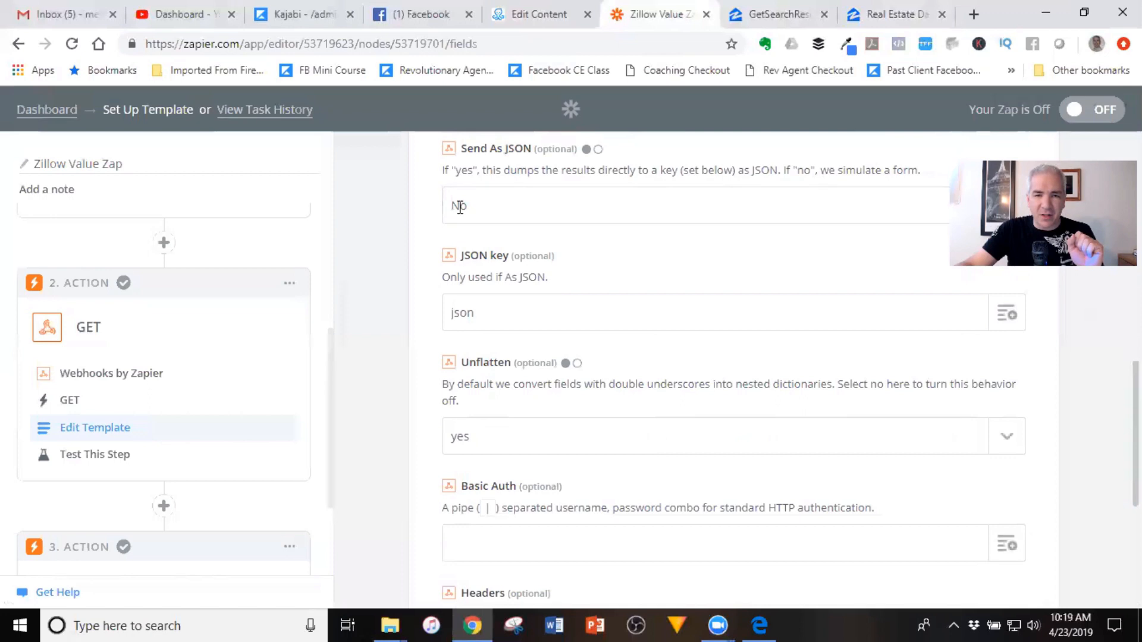
scroll(511, 302, down, 2)
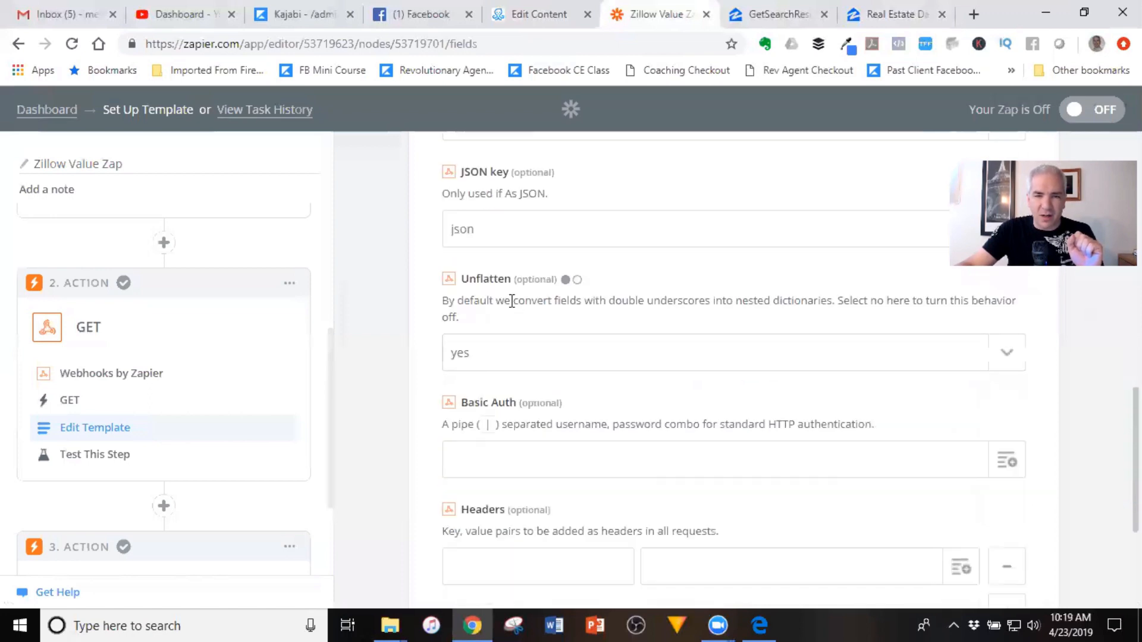
scroll(643, 322, down, 3)
scroll(678, 256, down, 1)
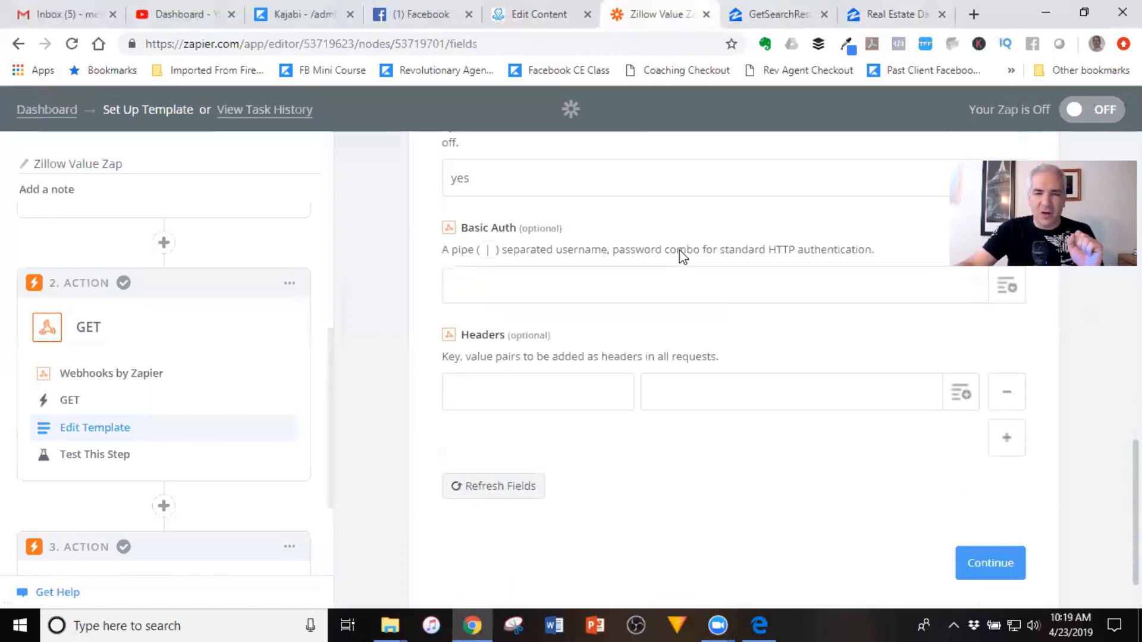
scroll(637, 299, up, 3)
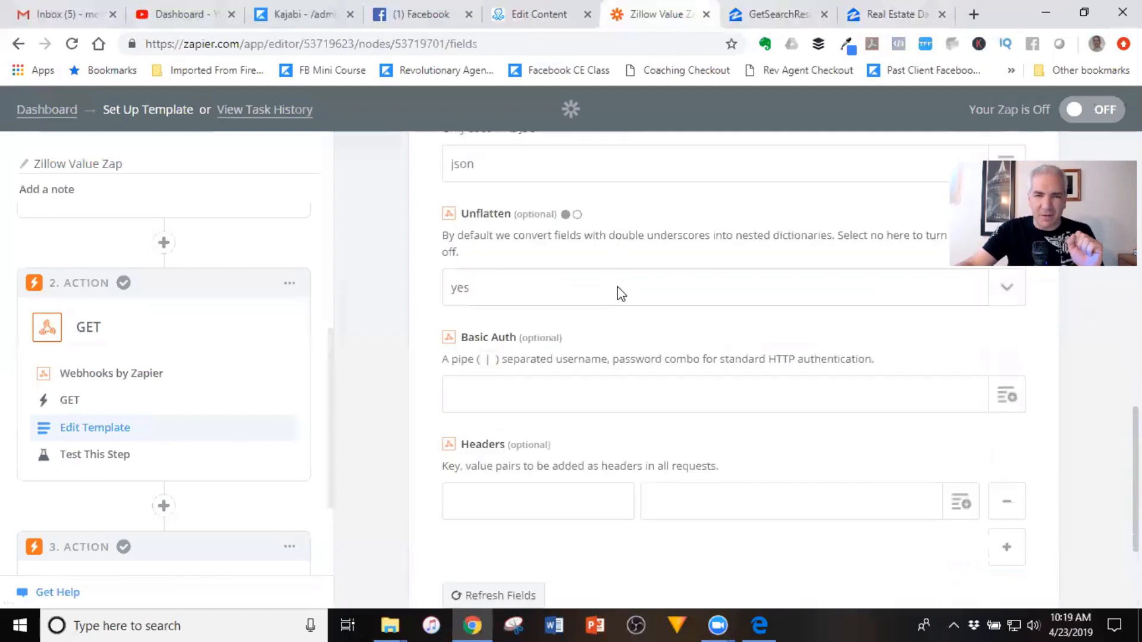
scroll(617, 291, up, 1)
scroll(666, 252, up, 1)
scroll(667, 257, down, 5)
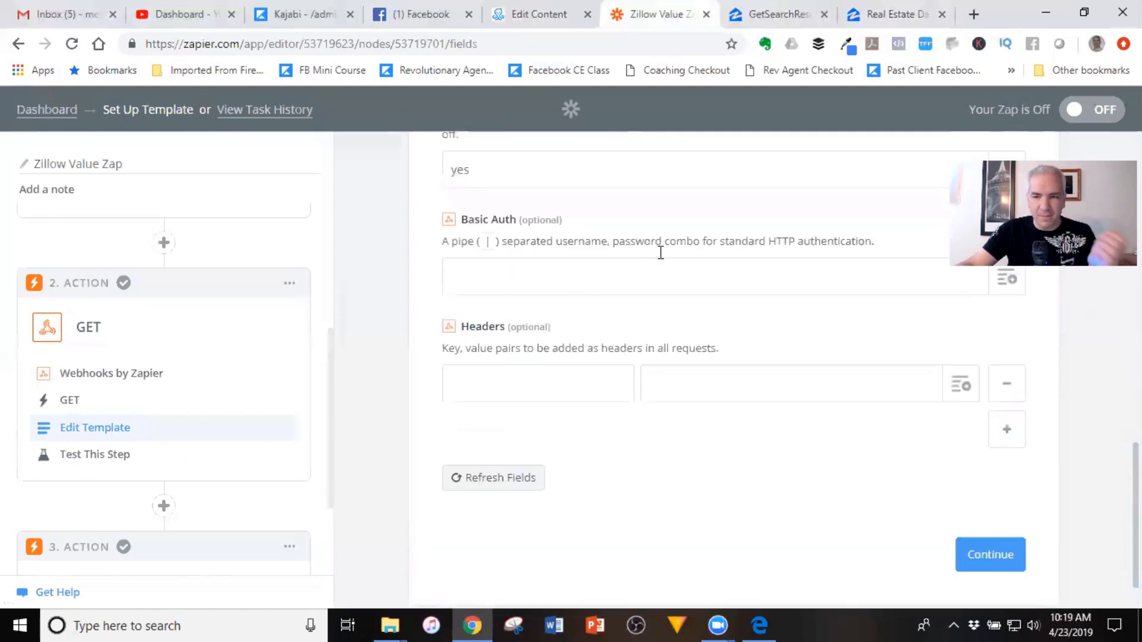
Step: View the GET action's test stage, and expand the Send Text Message to User action to check its chosen app
click(99, 460)
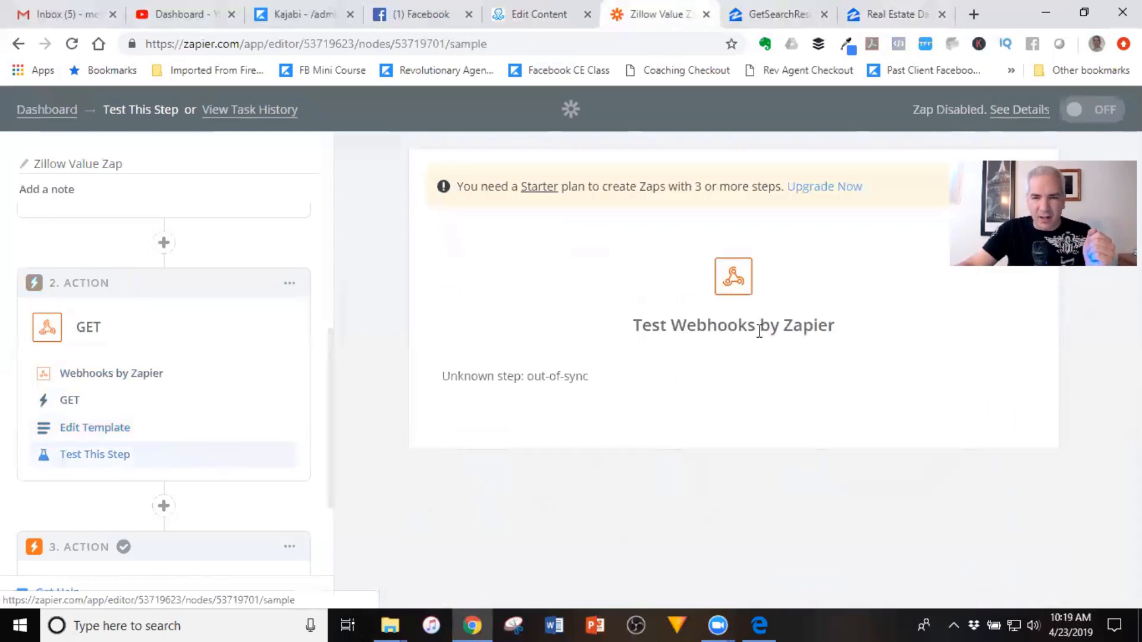
scroll(201, 365, down, 2)
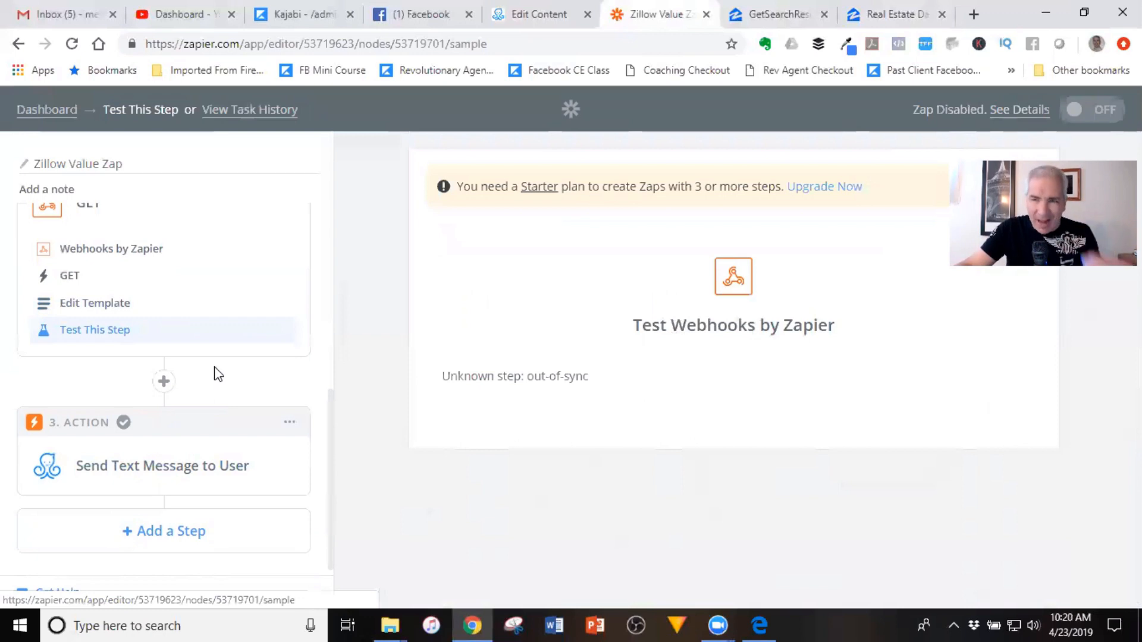
click(180, 474)
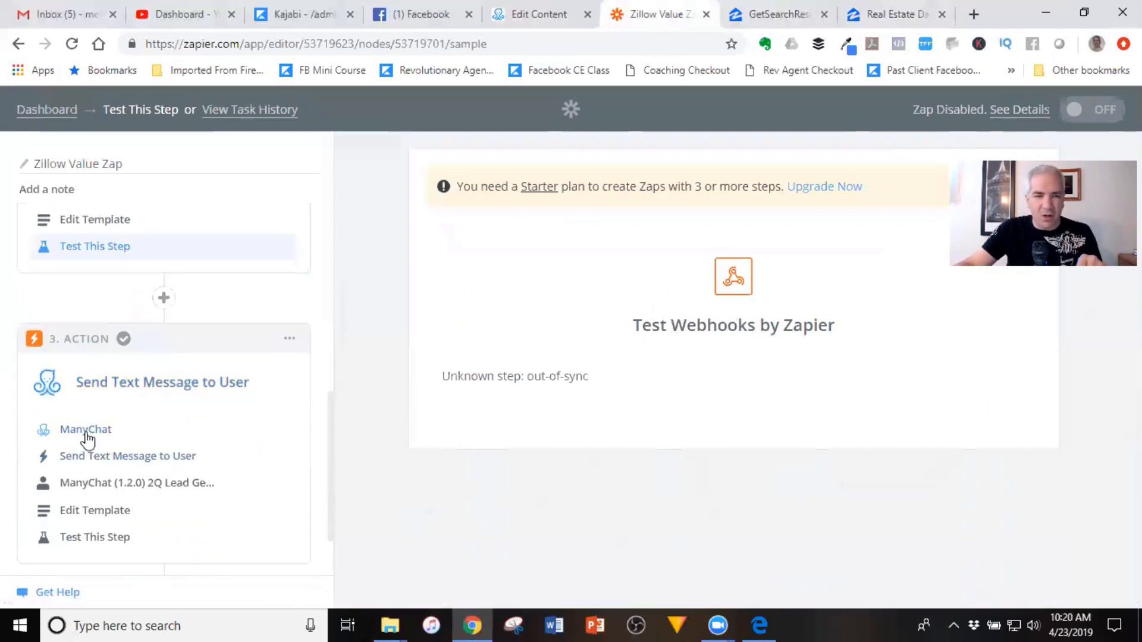
click(88, 434)
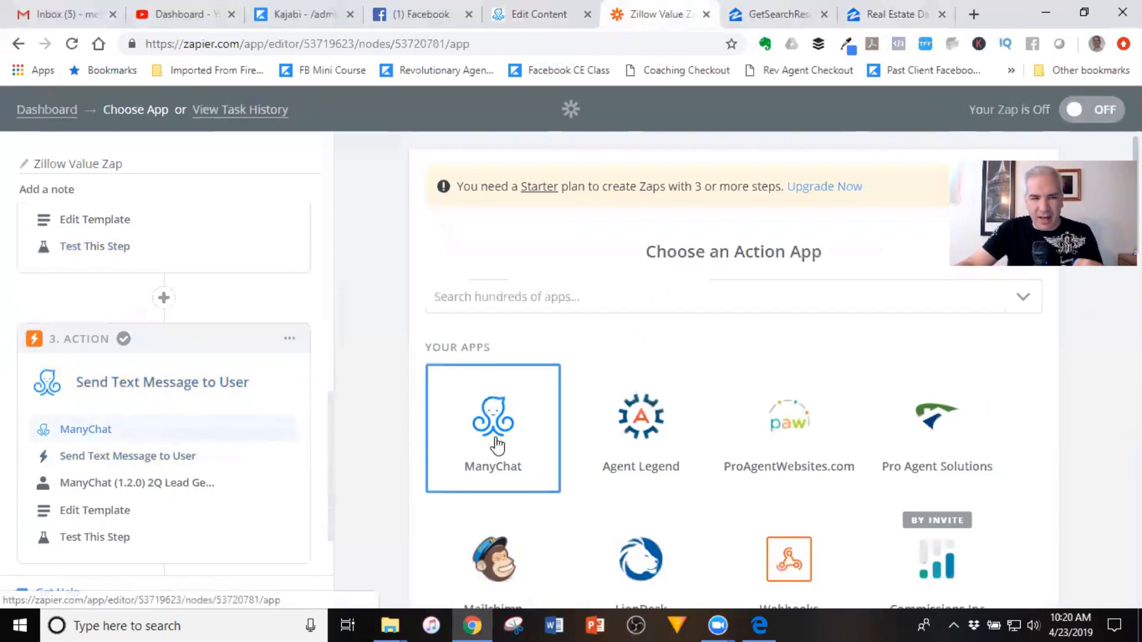
Step: Check the action type and the connected ManyChat account selected for the Send Text Message to User action
click(116, 465)
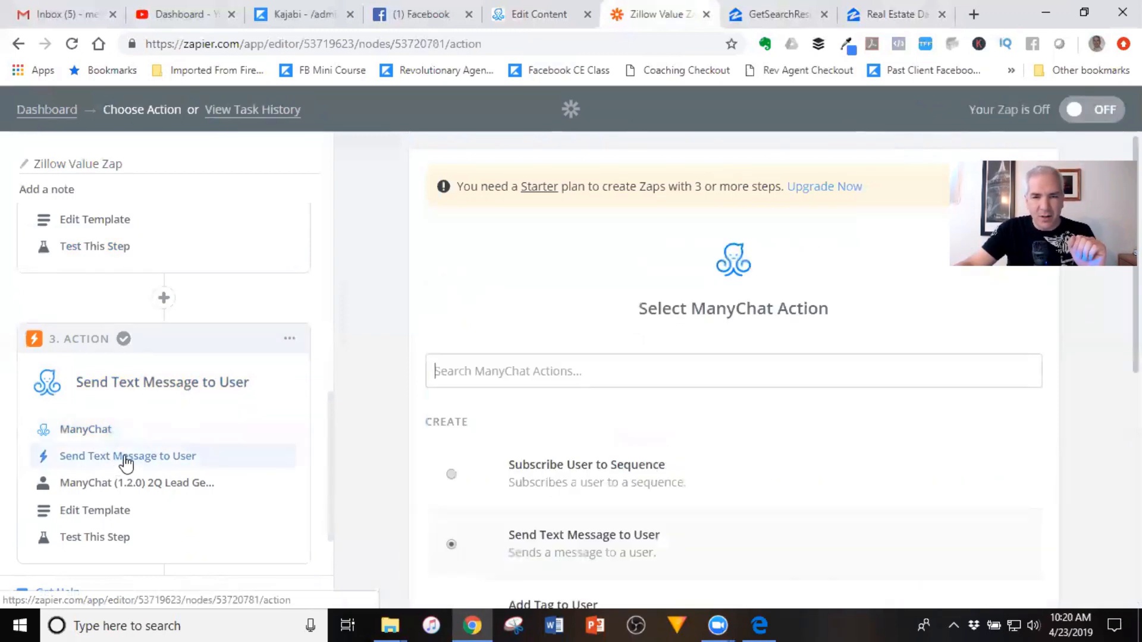
scroll(801, 400, down, 3)
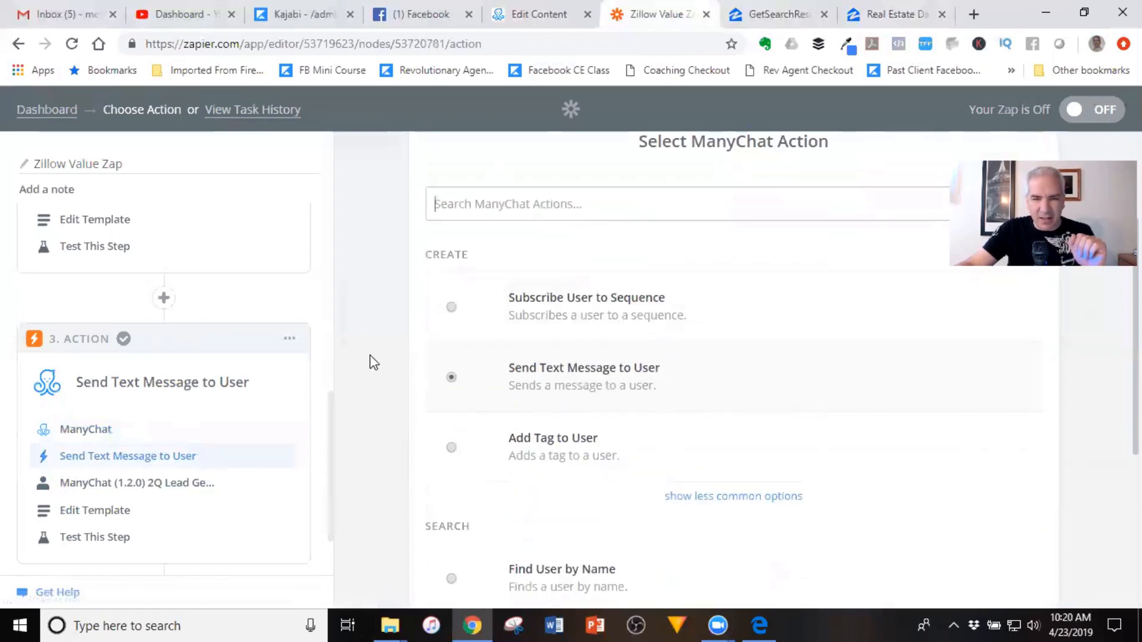
click(145, 484)
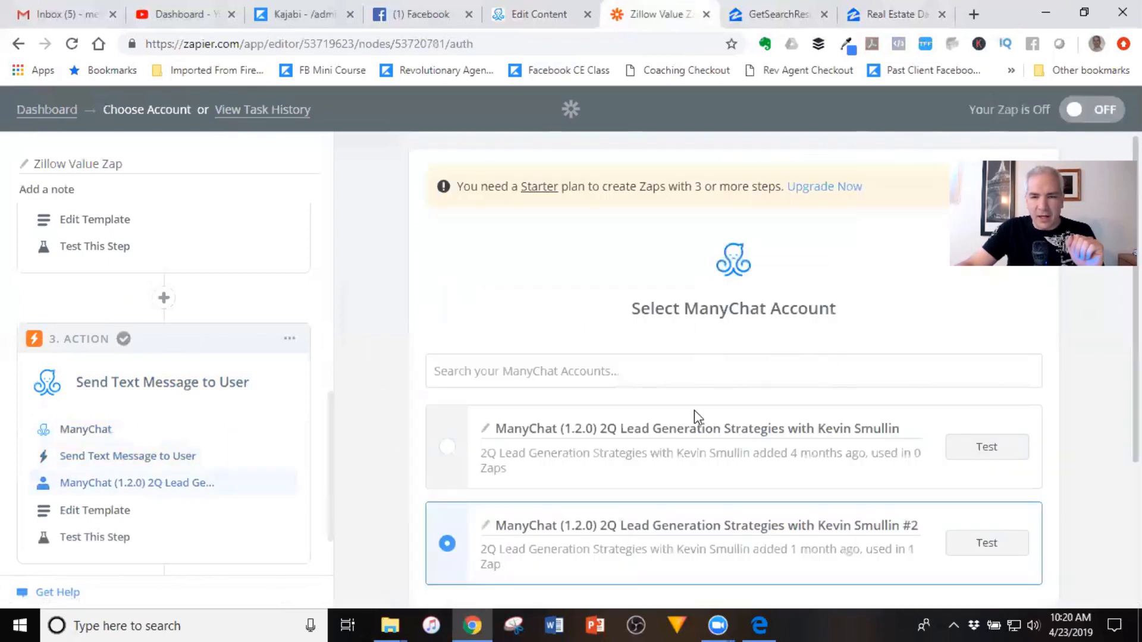
scroll(591, 336, down, 3)
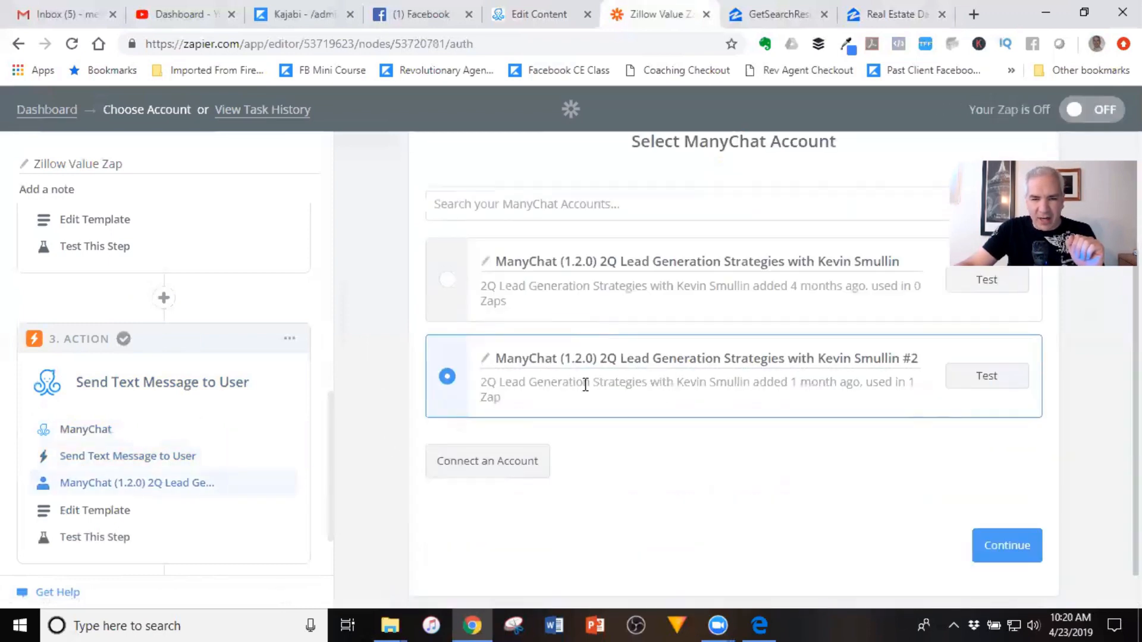
Step: Review the Send Text Message to User template's User, Custom Value for User ID and Message text fields
click(104, 518)
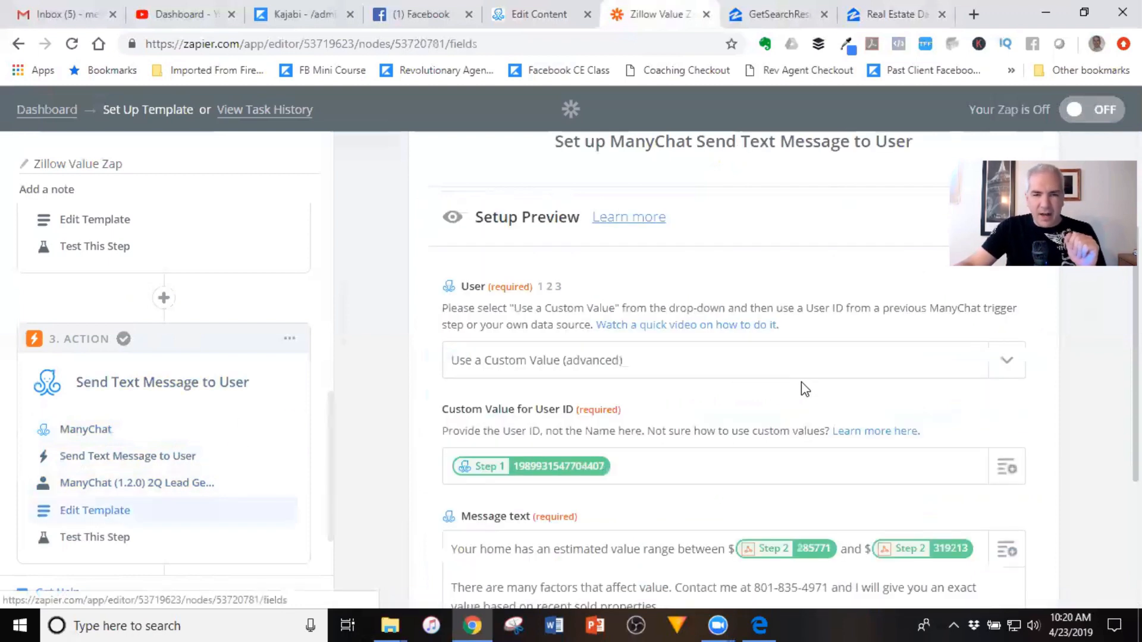
scroll(800, 386, down, 2)
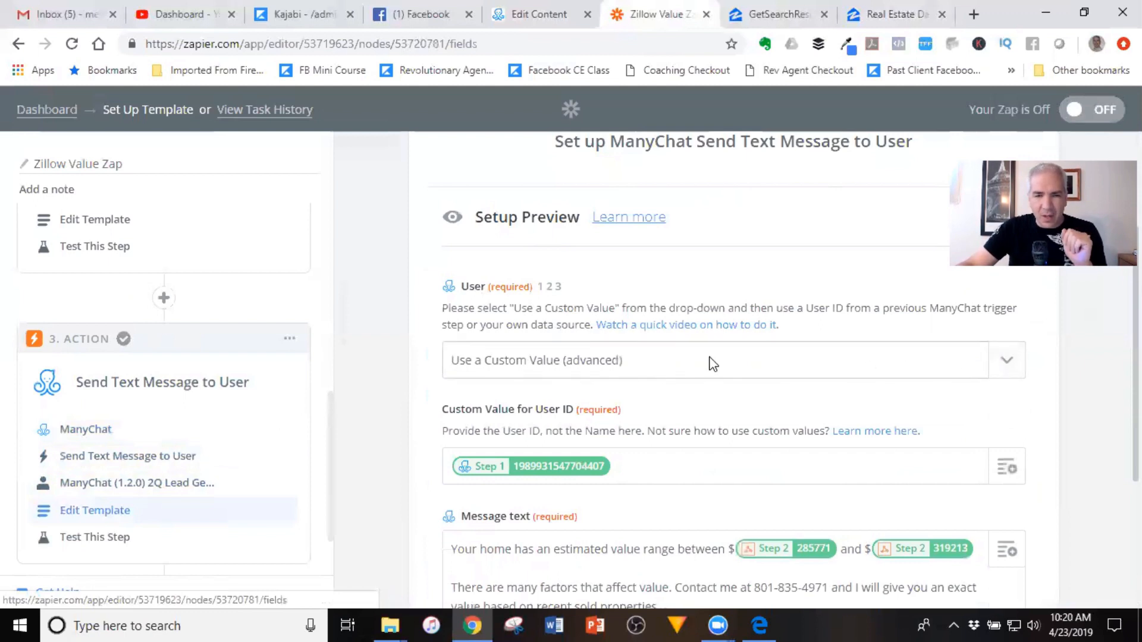
scroll(655, 341, down, 1)
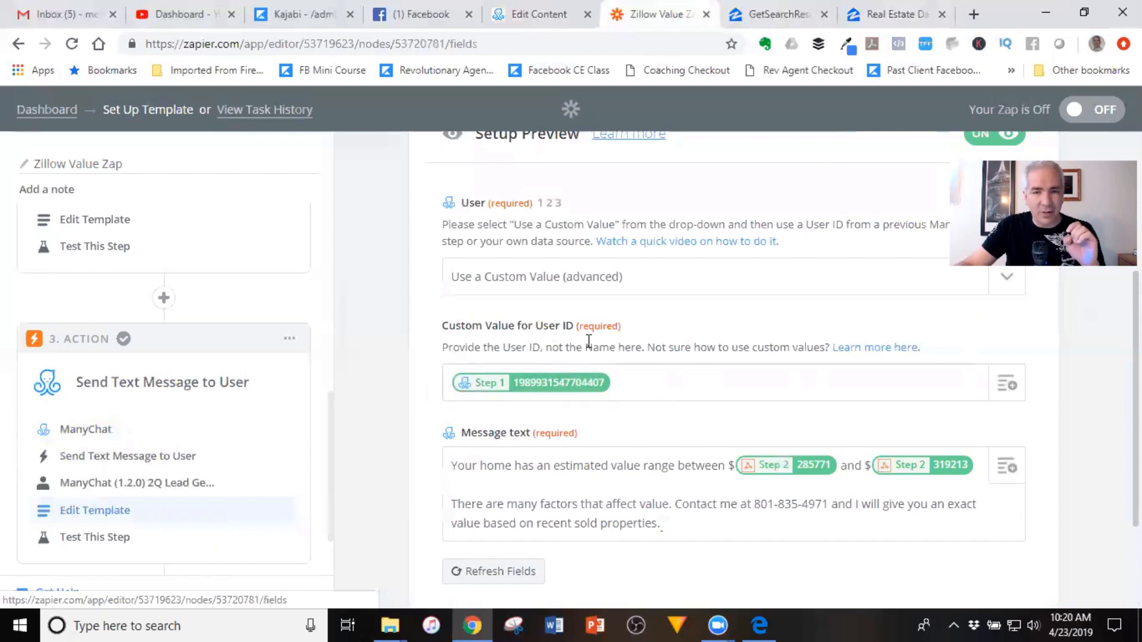
scroll(776, 315, down, 3)
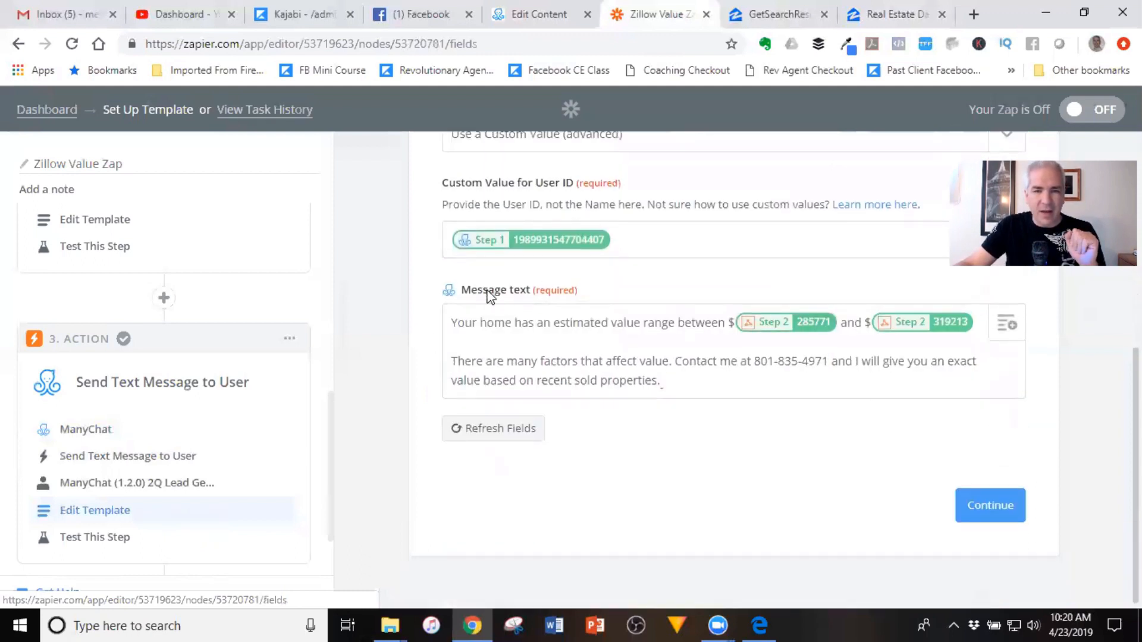